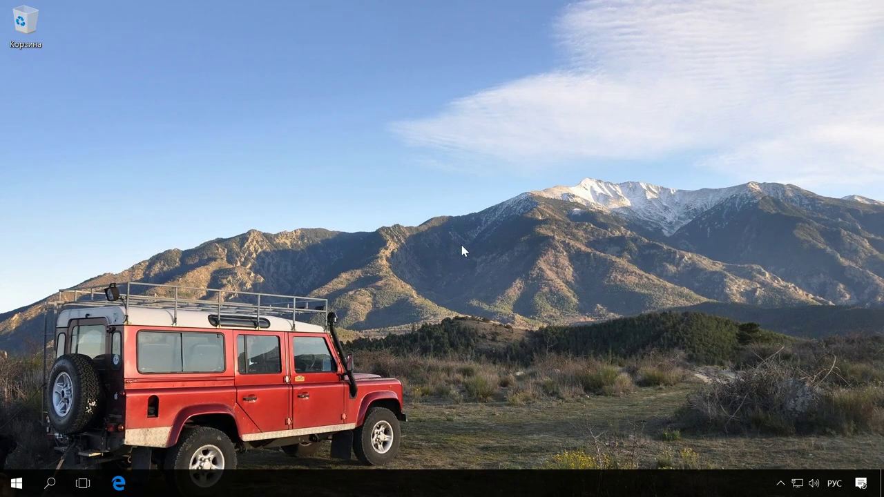
- Search Windows for "защит" and open Центр безопасности Защитника Windows
click(63, 484)
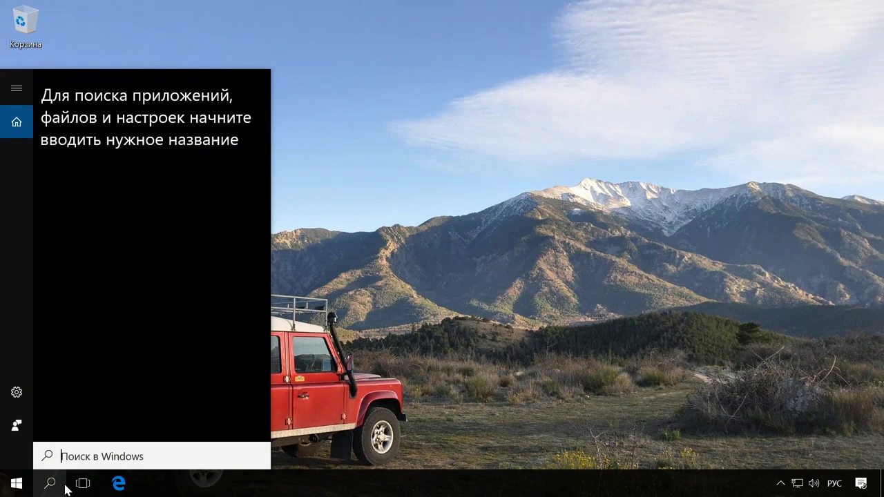
text(защит)
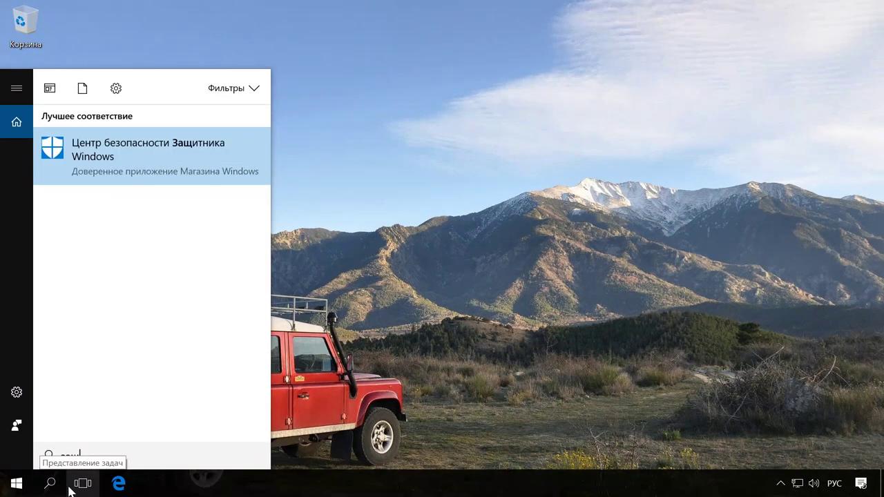
click(182, 162)
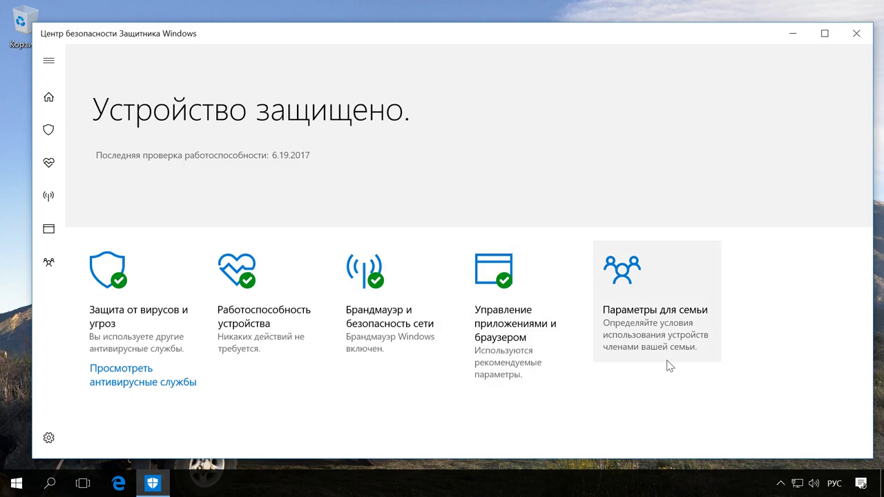
- Check the Defender icon among the hidden notification-area icons and minimize the security center window
click(776, 485)
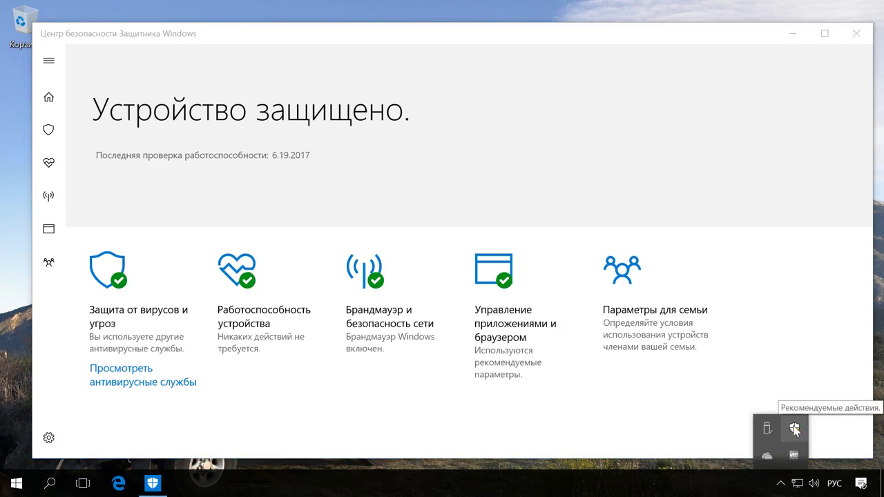
click(694, 429)
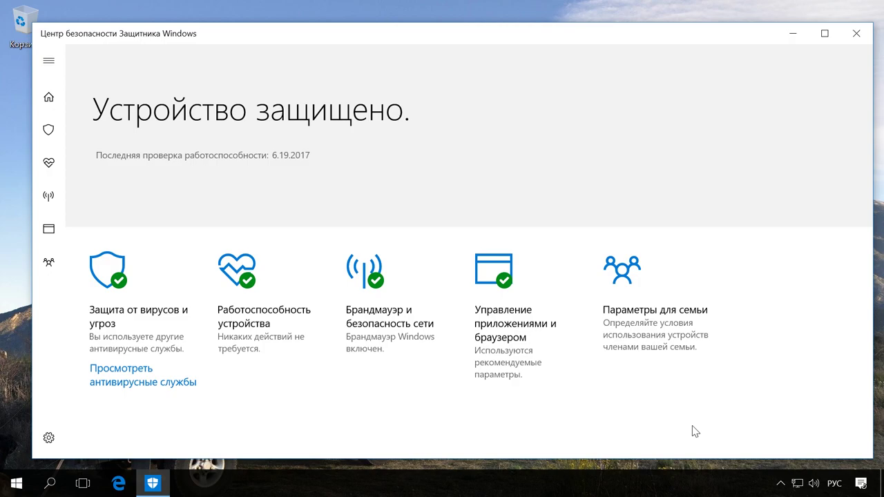
click(793, 33)
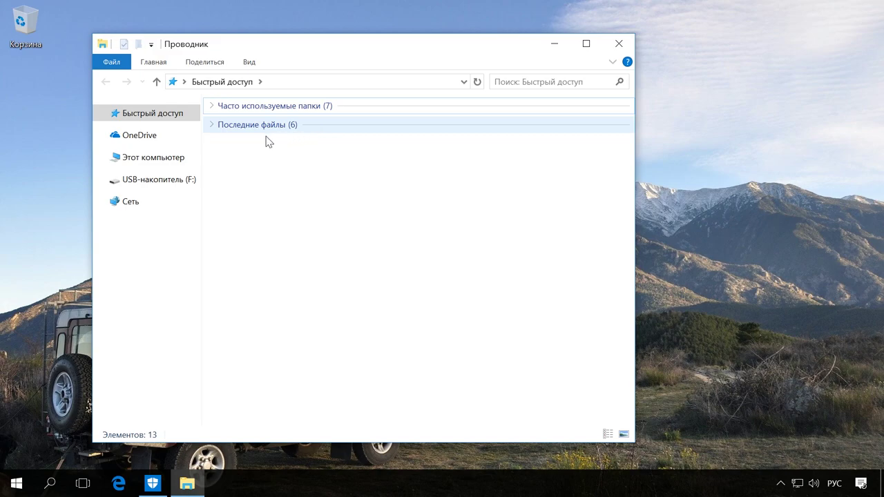
- In File Explorer, browse to the Windows Defender folder inside Program Files on local disk C
click(176, 166)
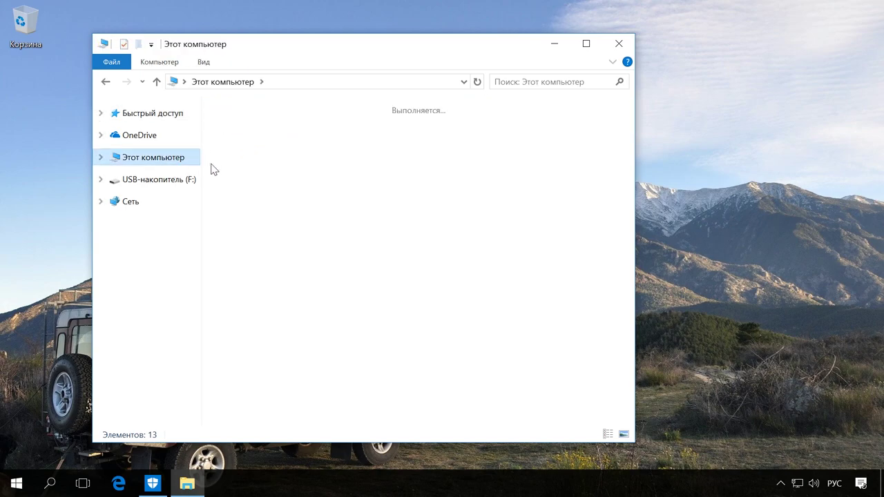
click(269, 158)
double_click(269, 157)
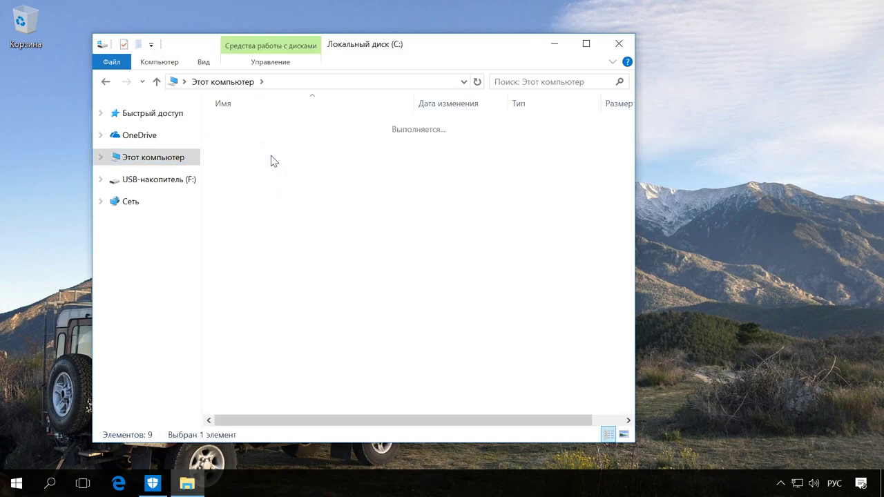
double_click(267, 143)
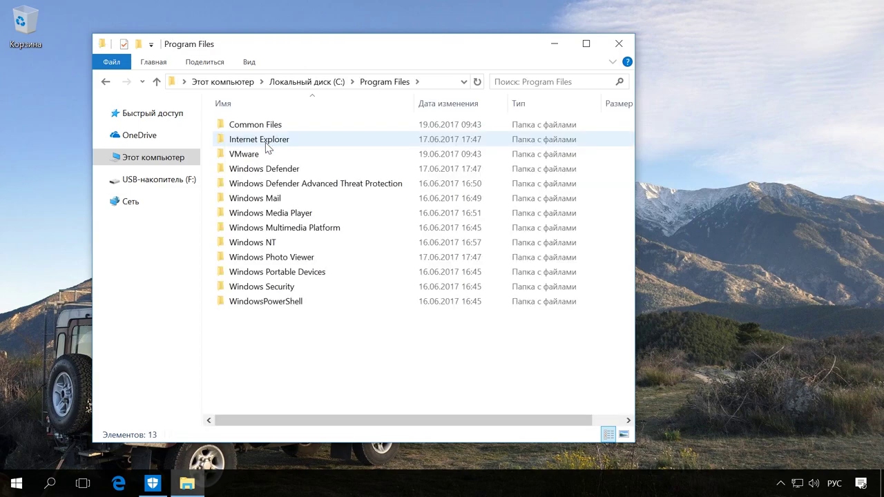
double_click(273, 171)
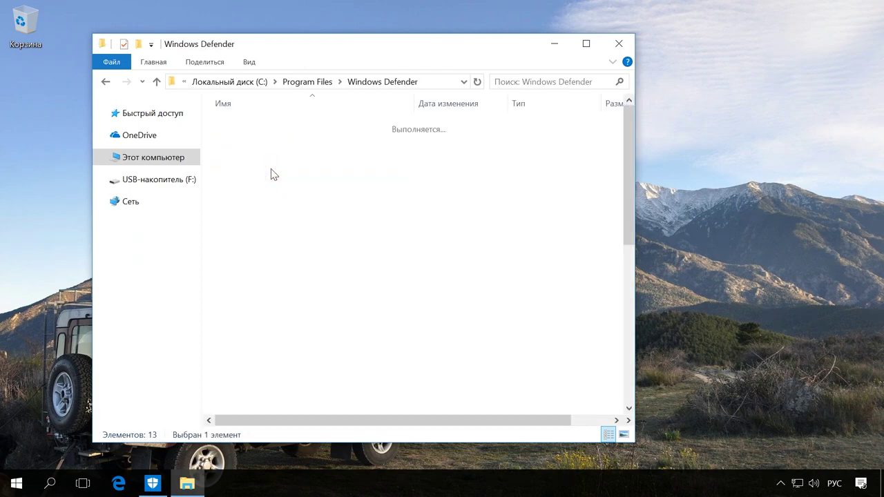
- Find MSASCui.exe in the Windows Defender folder and launch it to show the classic antivirus interface
scroll(311, 256, down, 1)
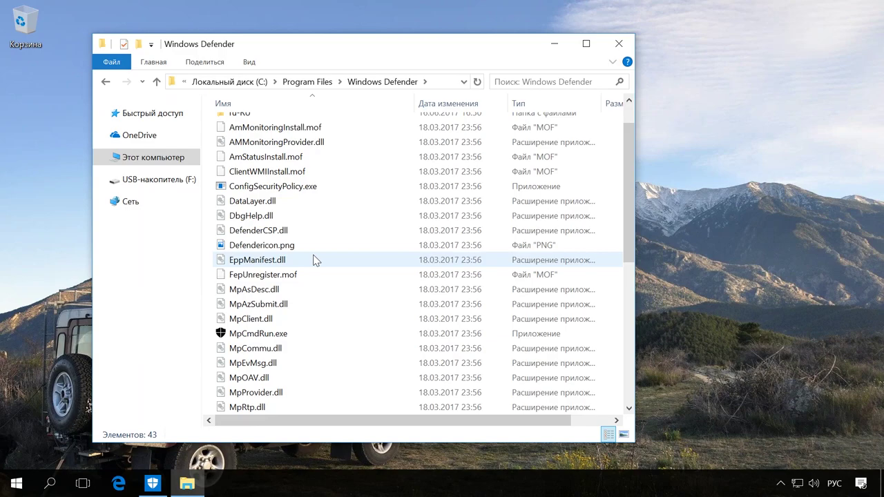
scroll(315, 266, down, 3)
scroll(316, 271, down, 4)
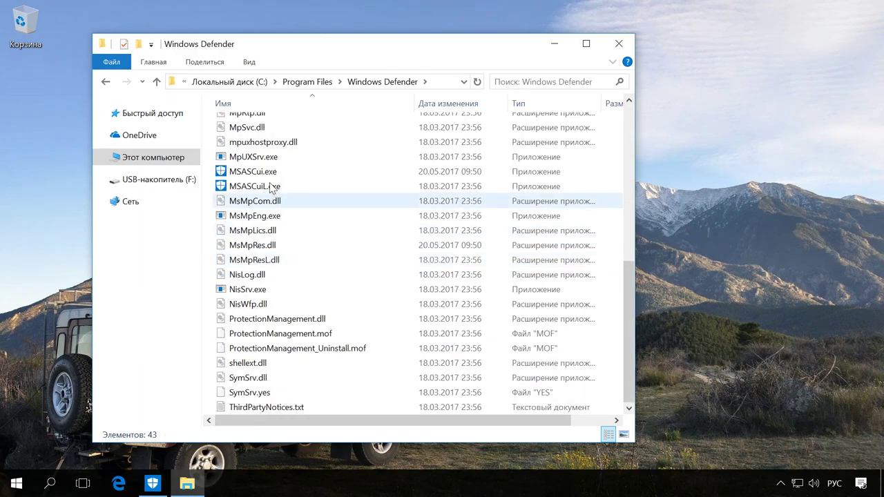
click(268, 173)
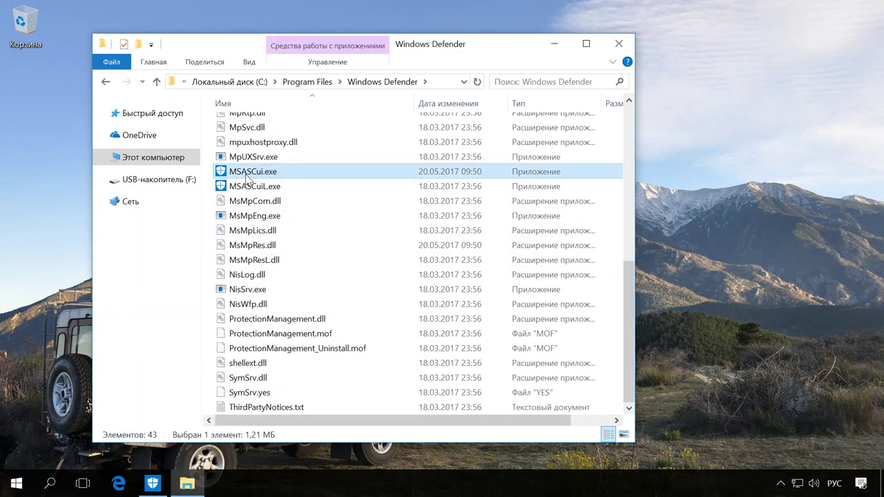
double_click(250, 176)
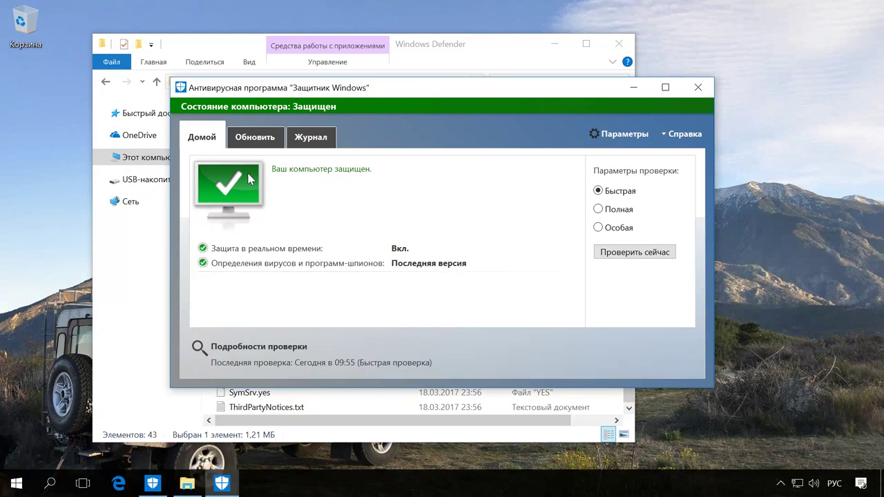
- Close the classic antivirus program and File Explorer, and bring the Defender security center back up
click(698, 90)
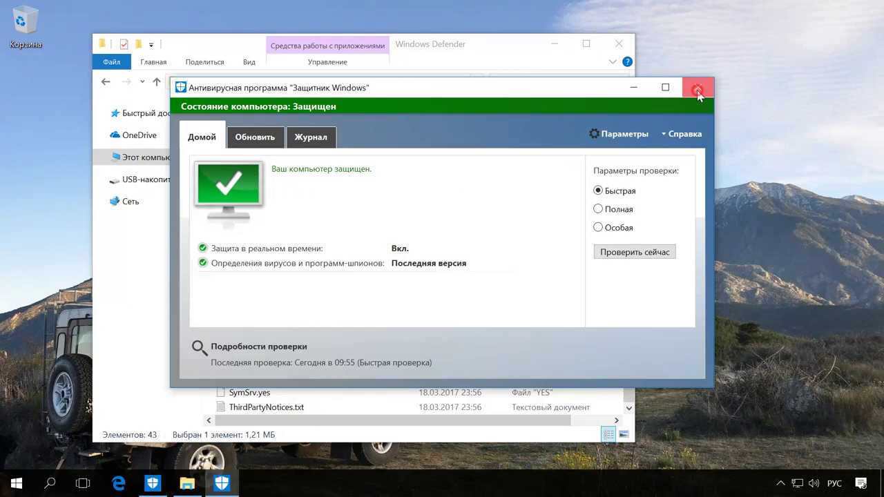
click(620, 43)
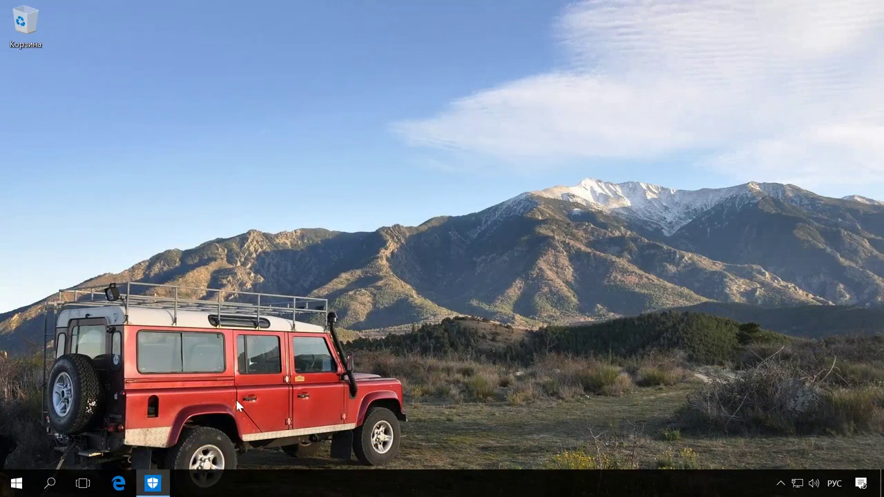
click(165, 485)
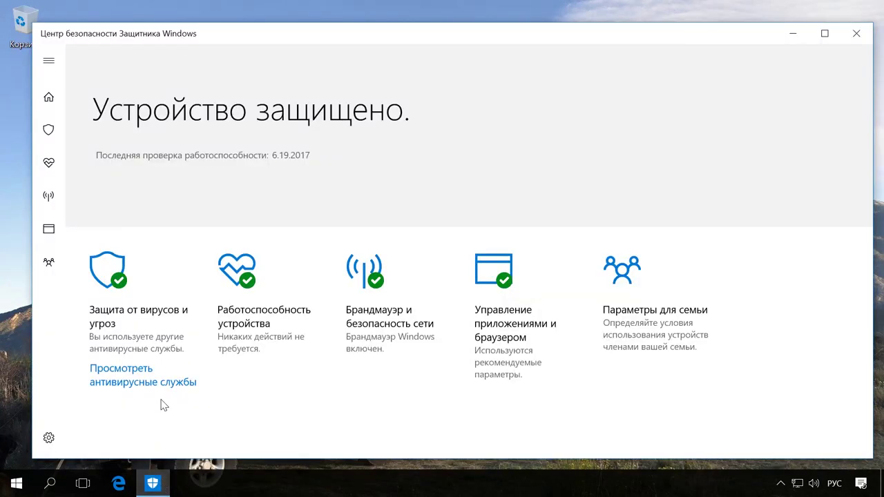
- Open the settings for protection against viruses and other threats (Параметры защиты от вирусов и других угроз)
click(163, 331)
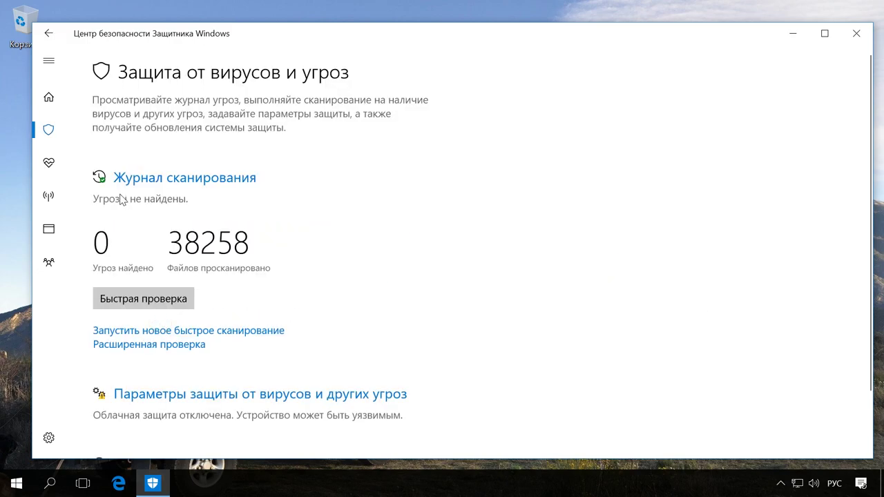
scroll(329, 242, down, 3)
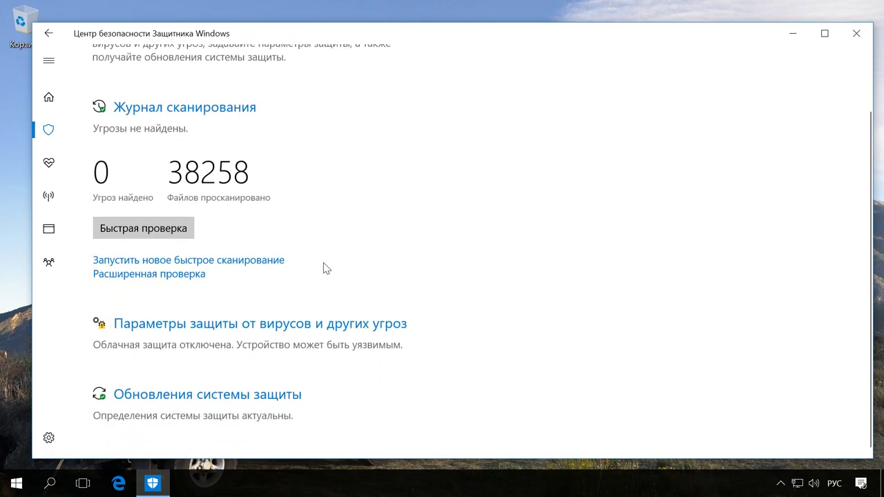
click(324, 323)
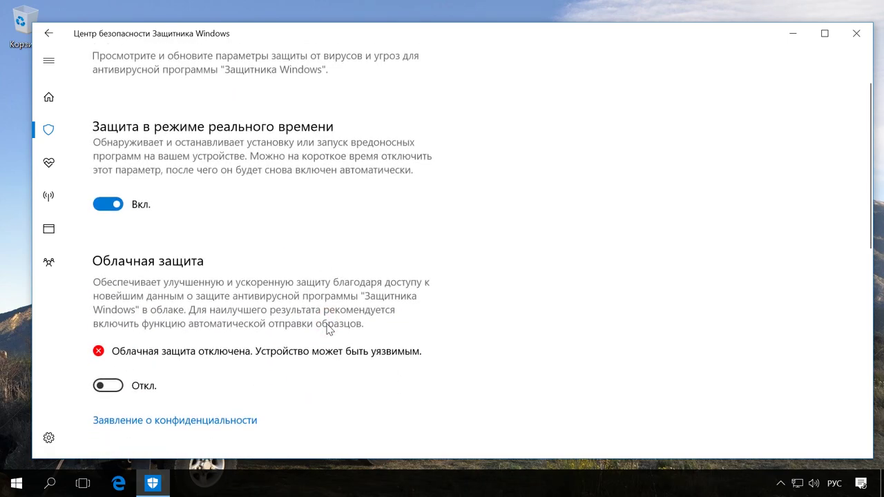
scroll(330, 330, up, 2)
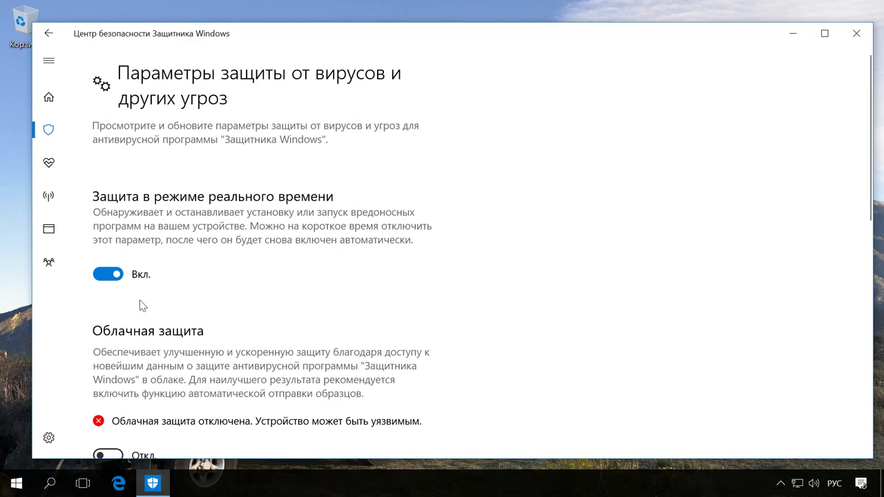
- Switch real-time protection (Защита в режиме реального времени) off and back on
click(110, 274)
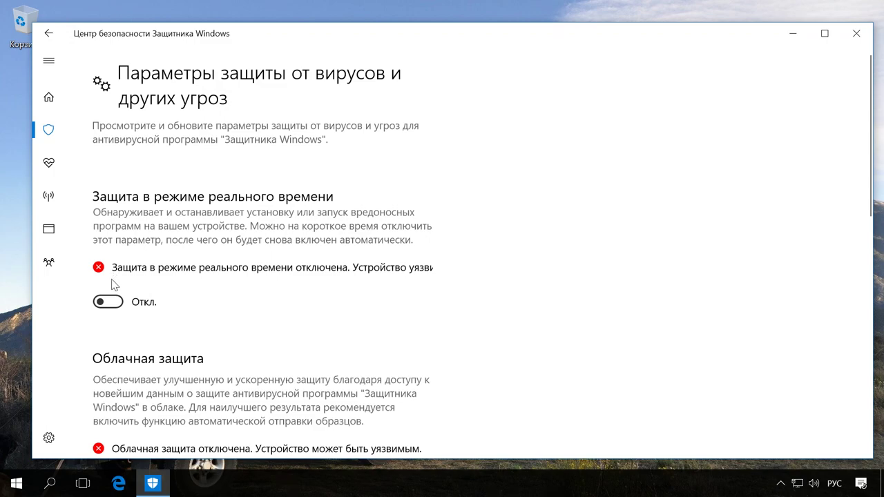
click(108, 302)
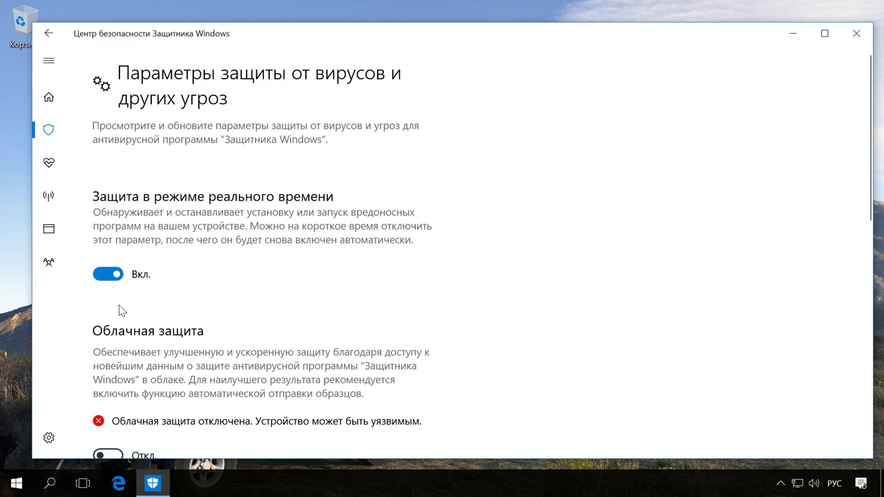
- Turn on cloud protection (Облачная защита)
scroll(121, 313, down, 3)
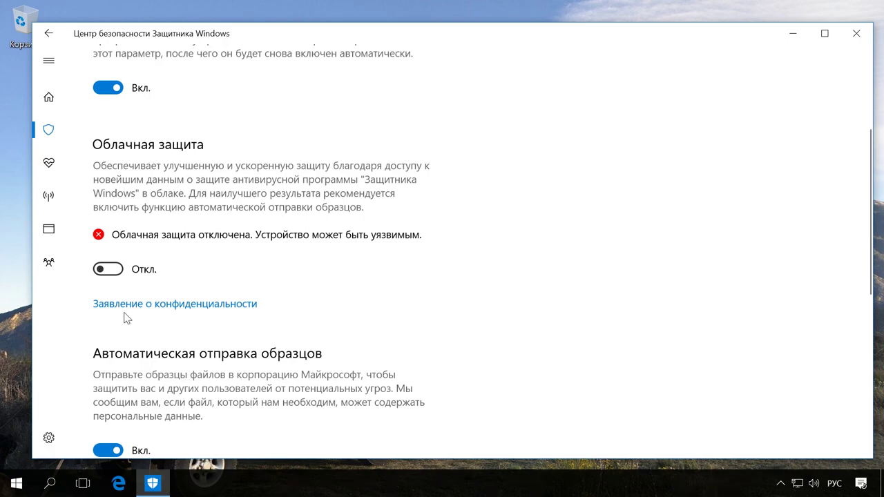
click(113, 269)
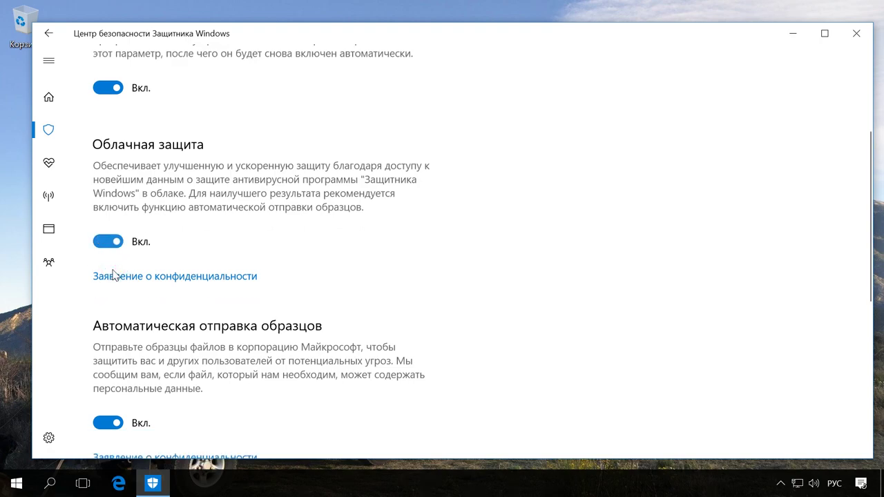
- Review the automatic sample submission setting and the exclusions page, and return to the notifications section of the protection settings
scroll(112, 274, down, 4)
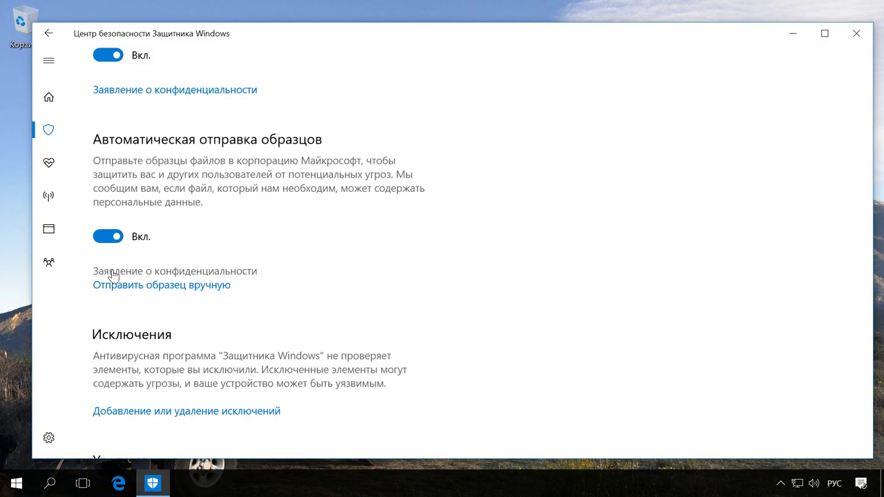
scroll(112, 275, down, 5)
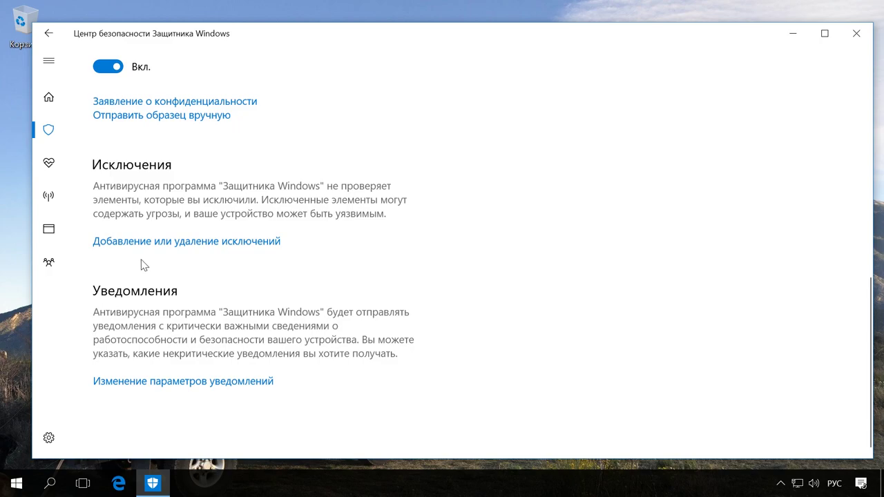
click(163, 242)
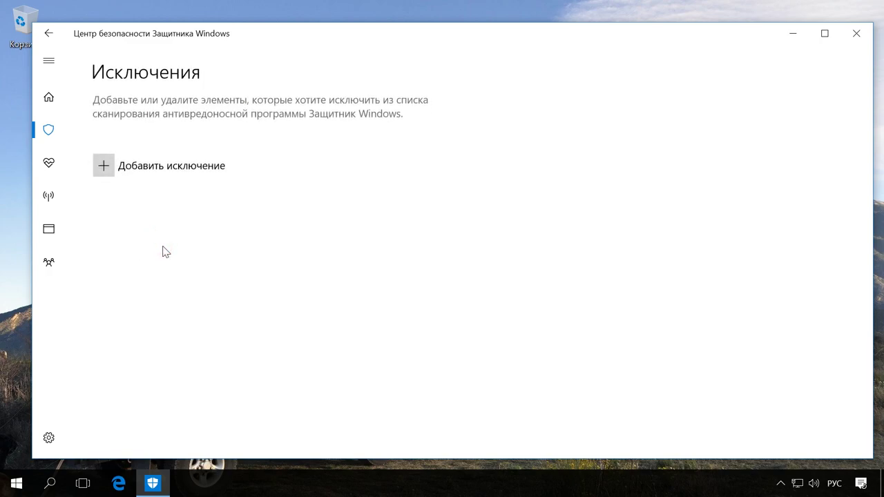
click(47, 33)
scroll(194, 293, down, 10)
scroll(194, 295, down, 1)
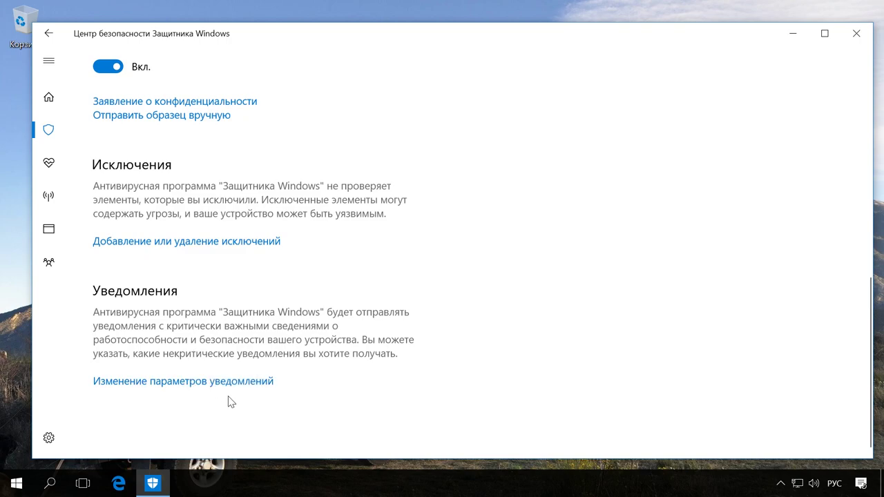
- In the notification settings, switch the antivirus scan-result and firewall blocking notifications off and back on, and return to the protection settings
click(238, 385)
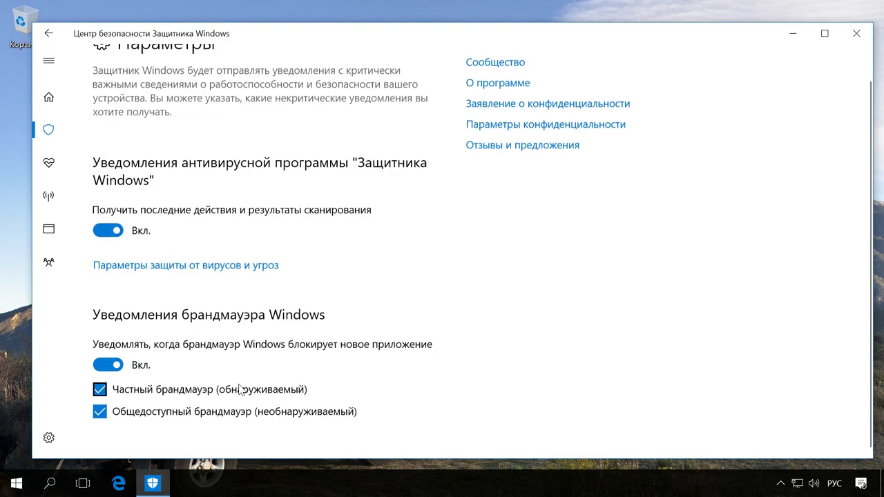
click(112, 233)
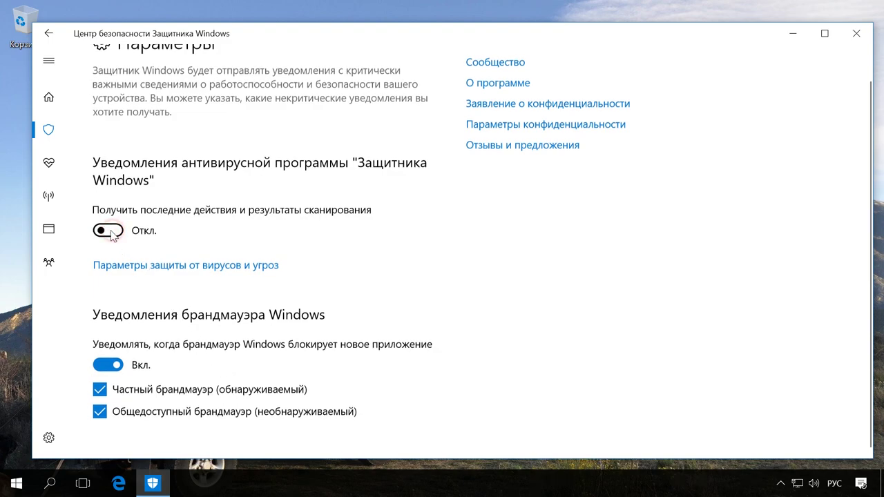
click(111, 233)
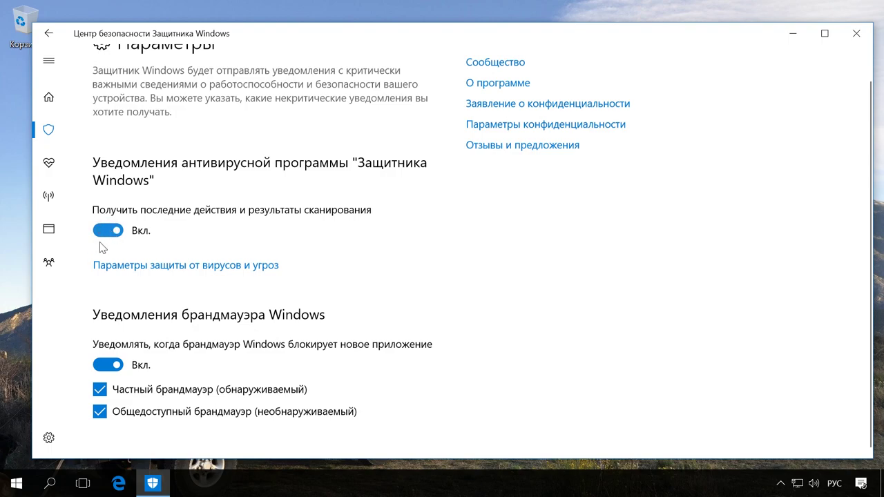
click(109, 365)
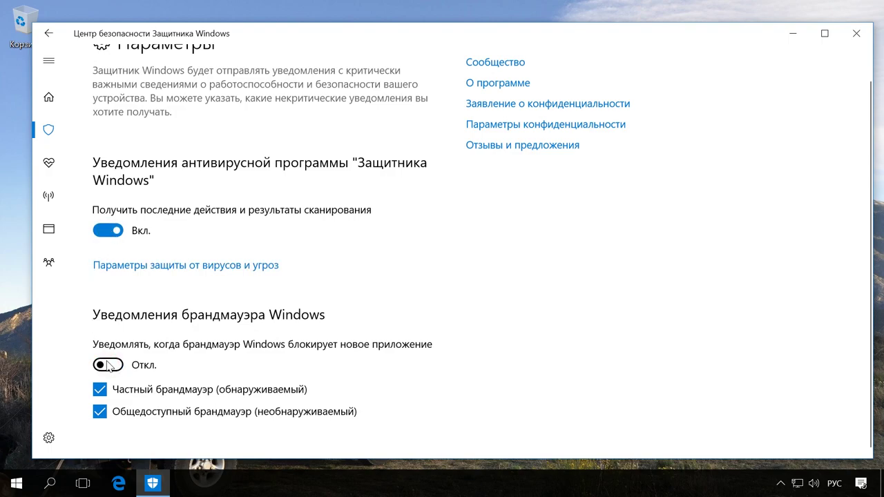
click(109, 364)
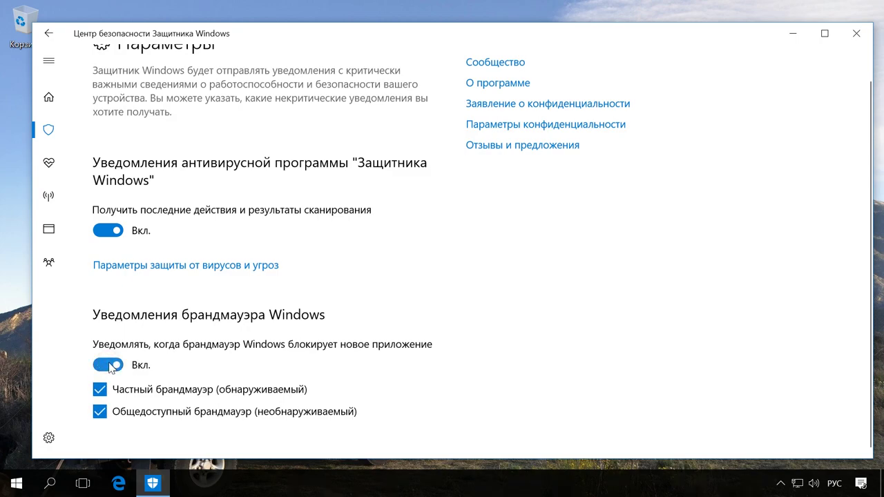
click(48, 40)
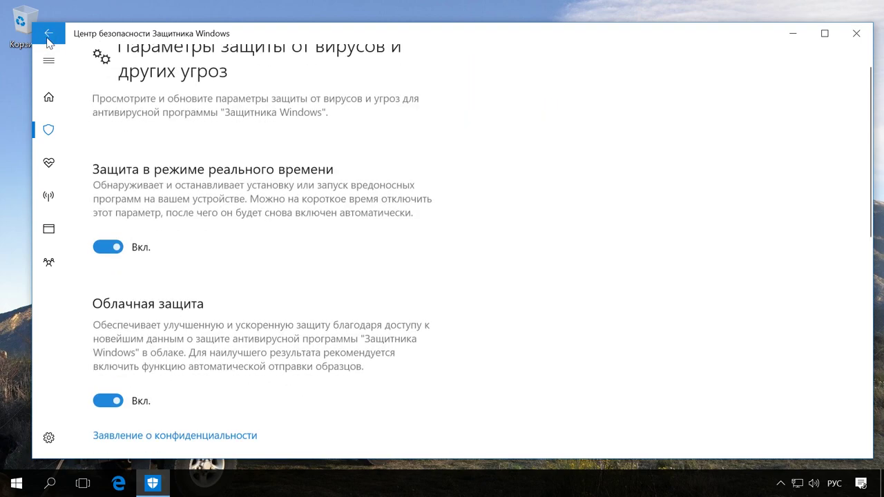
- Return to the virus and threat protection overview and review current, quarantined and allowed threats in the scan history (Журнал сканирования)
click(48, 38)
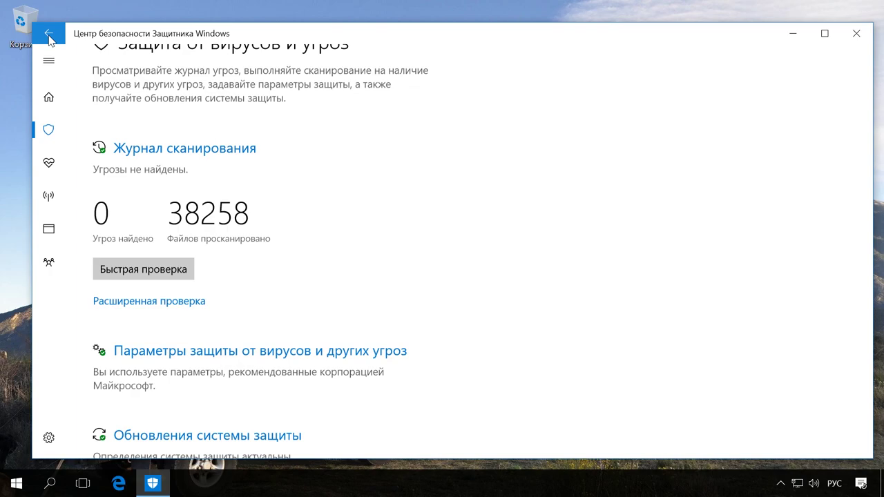
scroll(159, 95, up, 1)
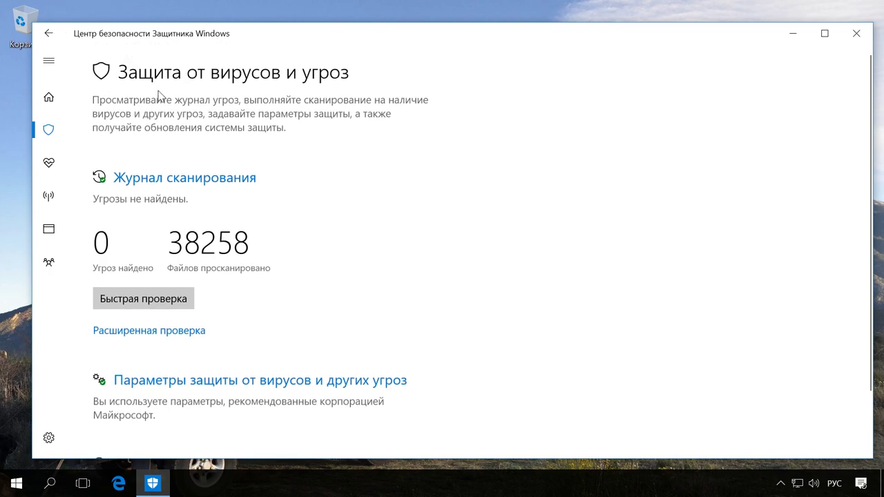
click(205, 178)
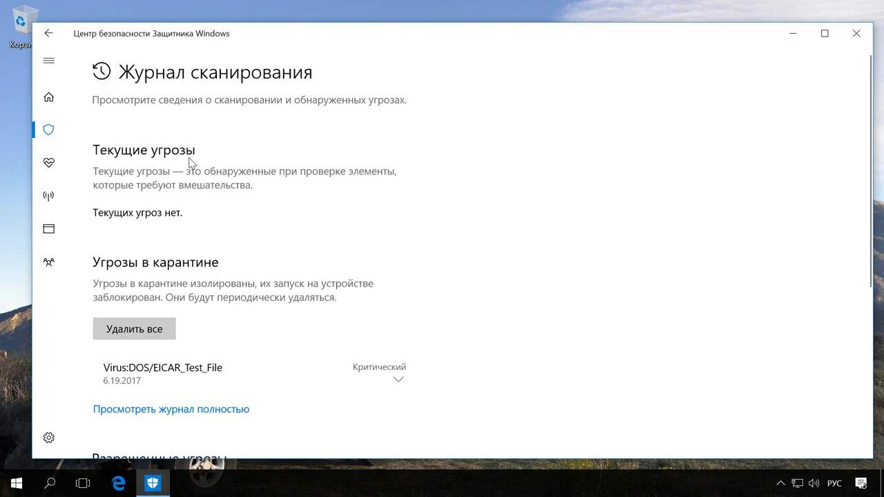
scroll(197, 208, down, 3)
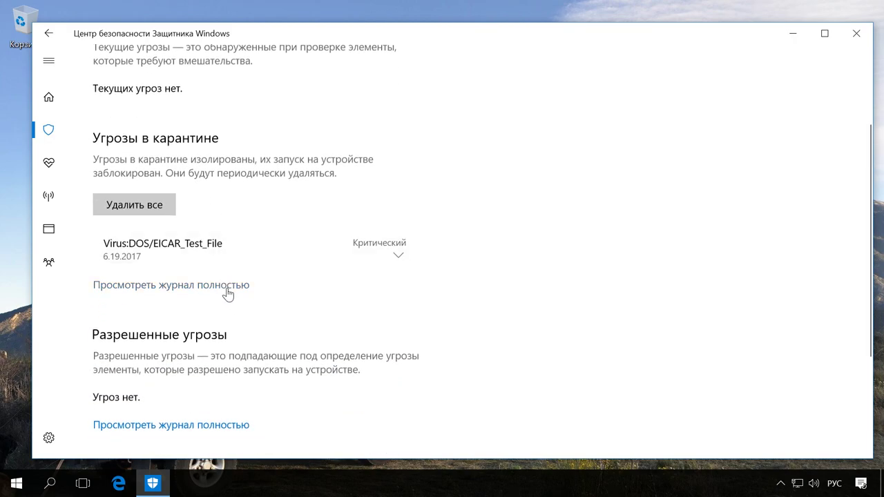
- Open the full threat history, view the details of the first Virus:DOS/EICAR_Test_File entry, and return to the virus protection overview
click(227, 289)
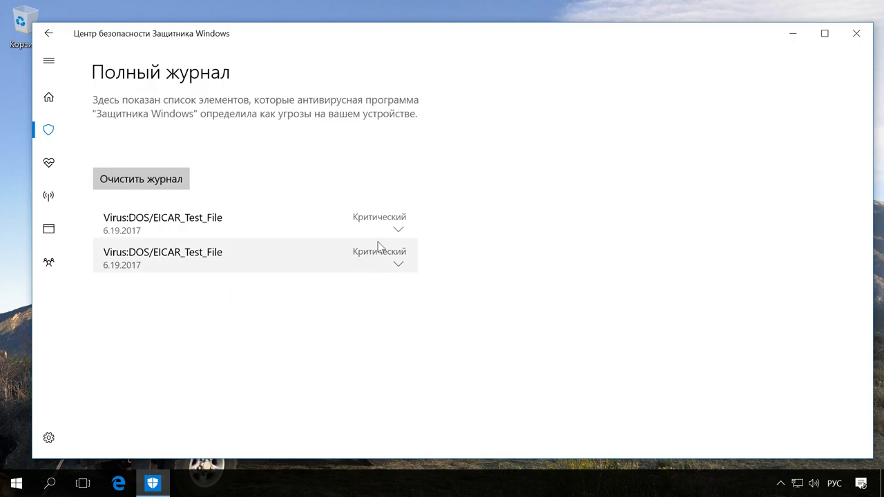
click(397, 231)
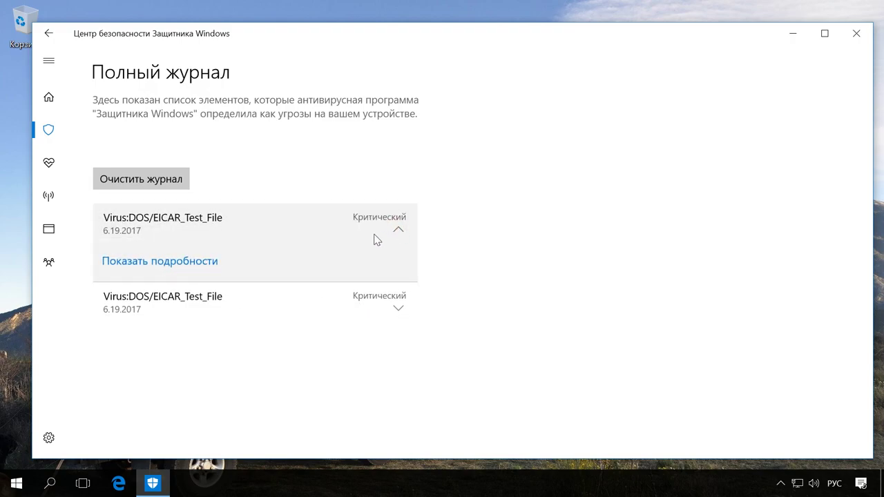
click(196, 266)
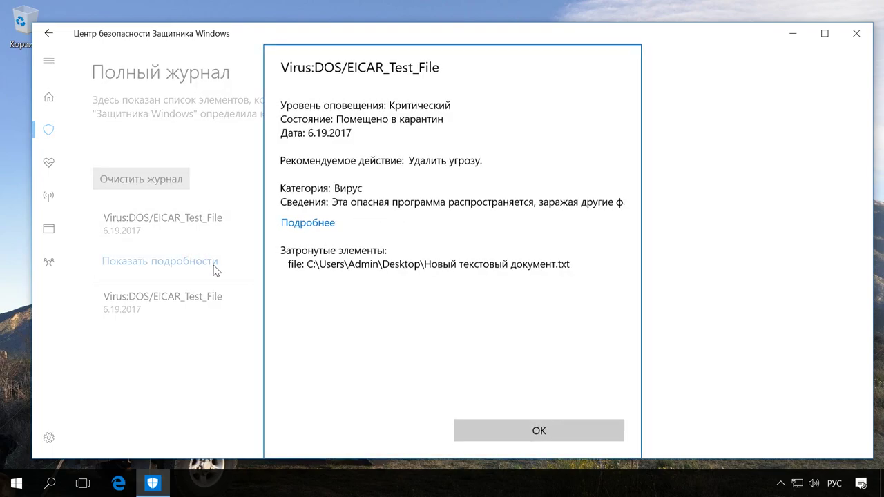
click(510, 430)
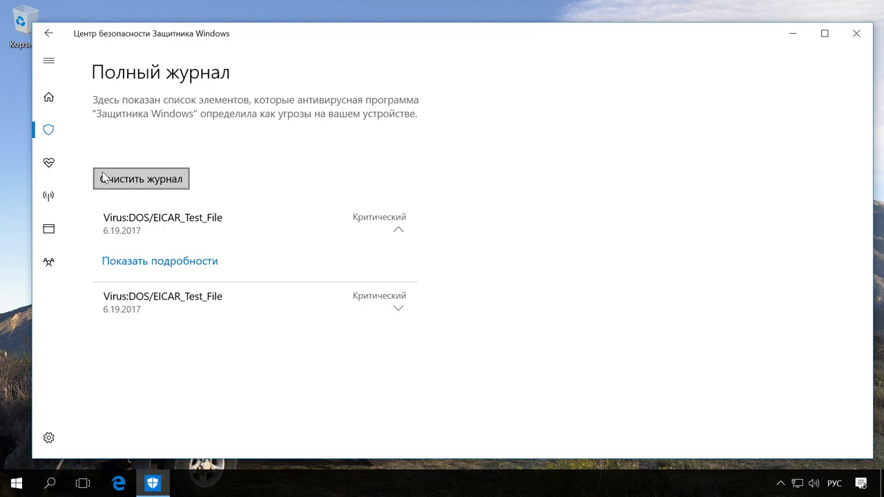
click(48, 34)
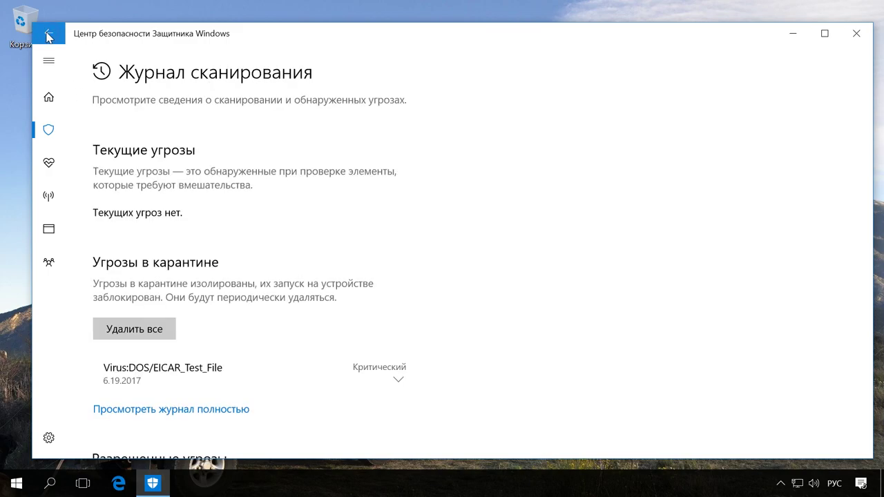
click(48, 35)
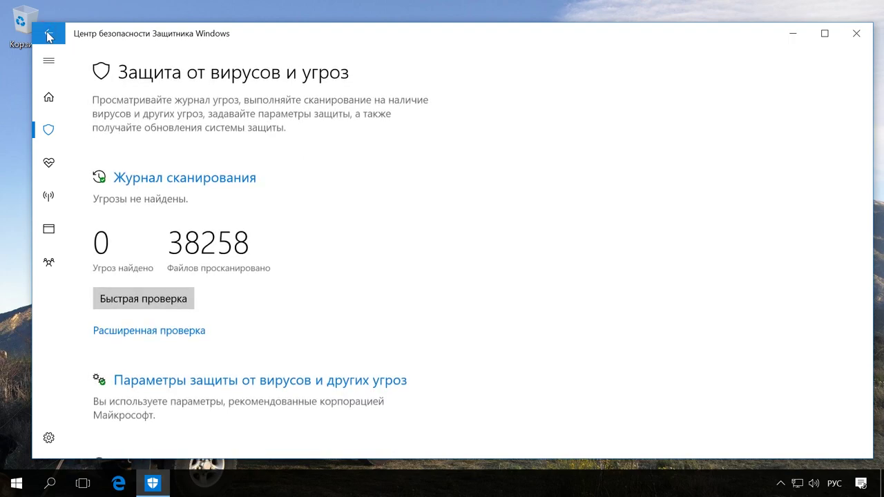
- Run a quick scan (Быстрая проверка), and start and cancel a full scan from the advanced scan options
click(159, 305)
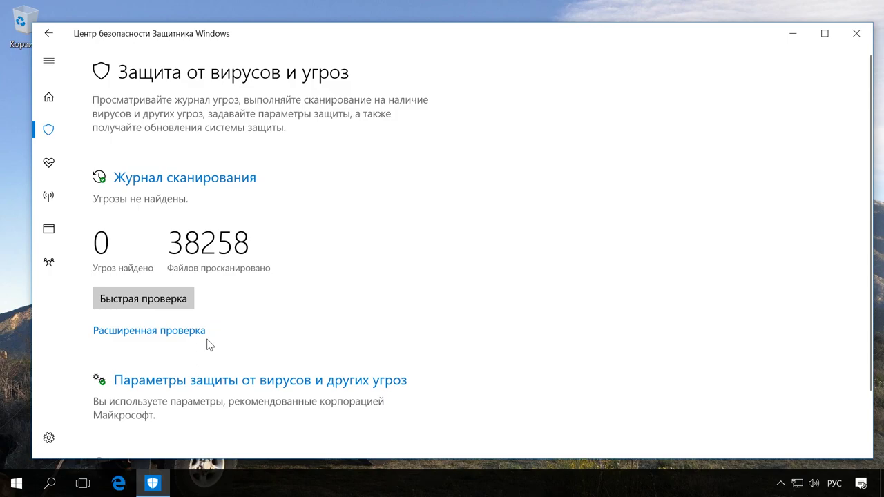
click(193, 334)
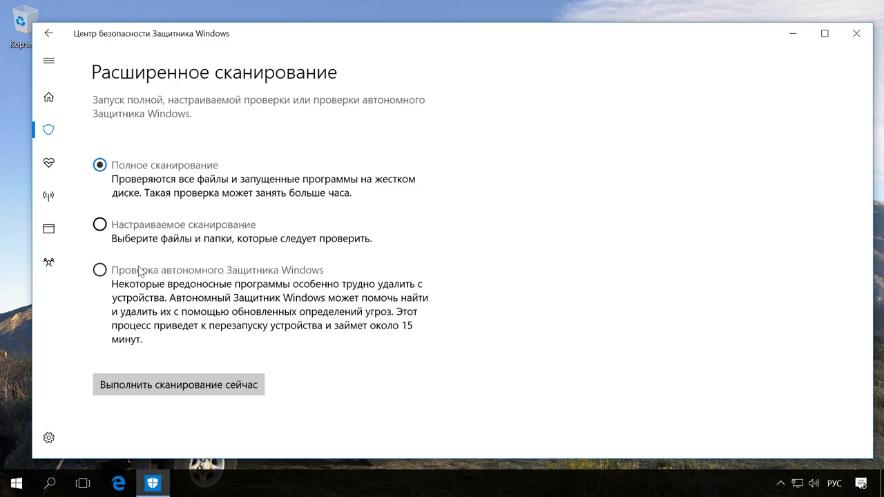
click(208, 385)
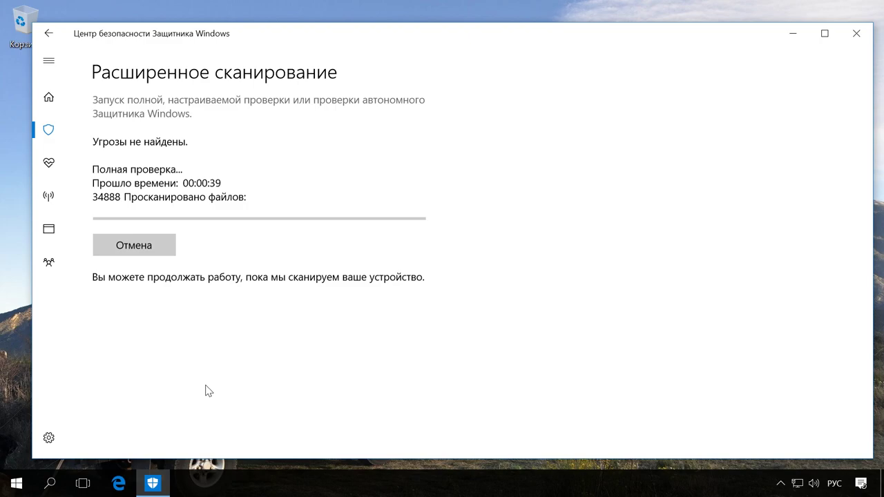
click(144, 247)
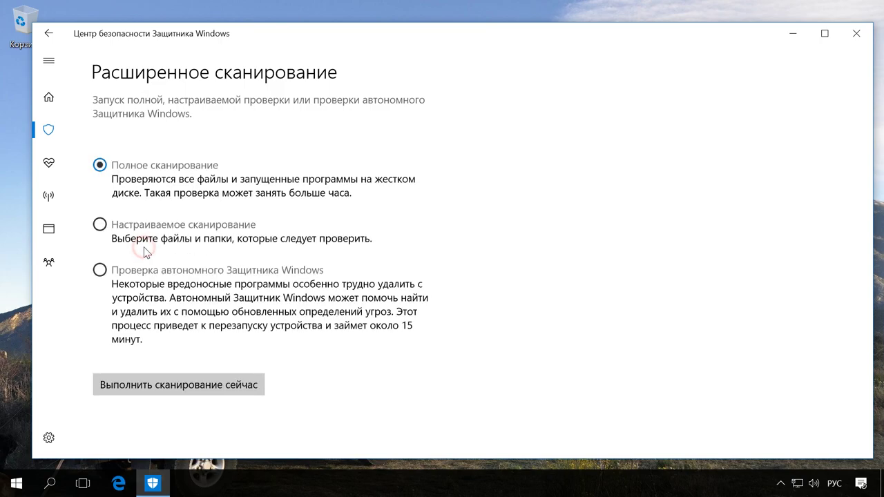
- Select the custom scan, switch to the Windows Defender Offline scan, and start it with confirmation of the device restart
click(100, 225)
click(100, 270)
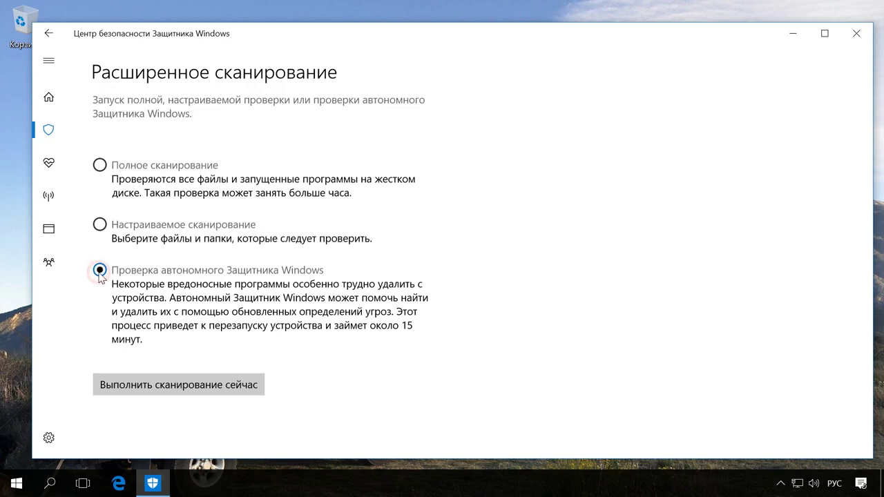
click(208, 389)
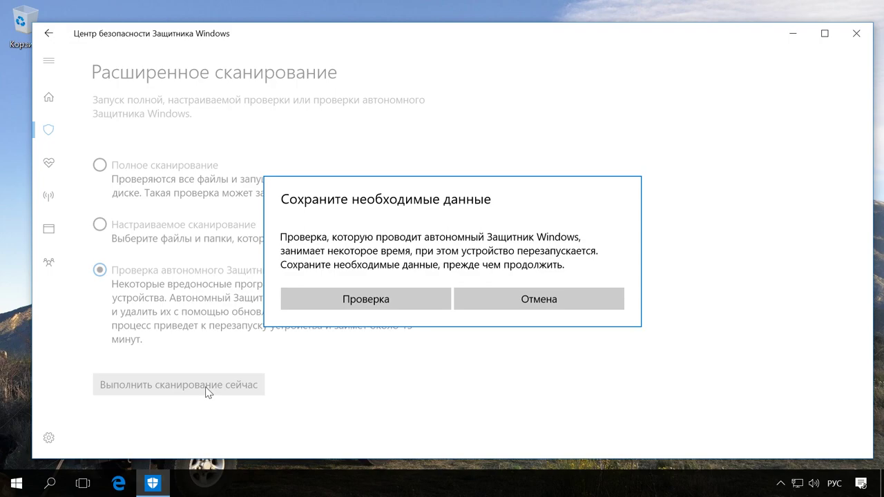
click(376, 302)
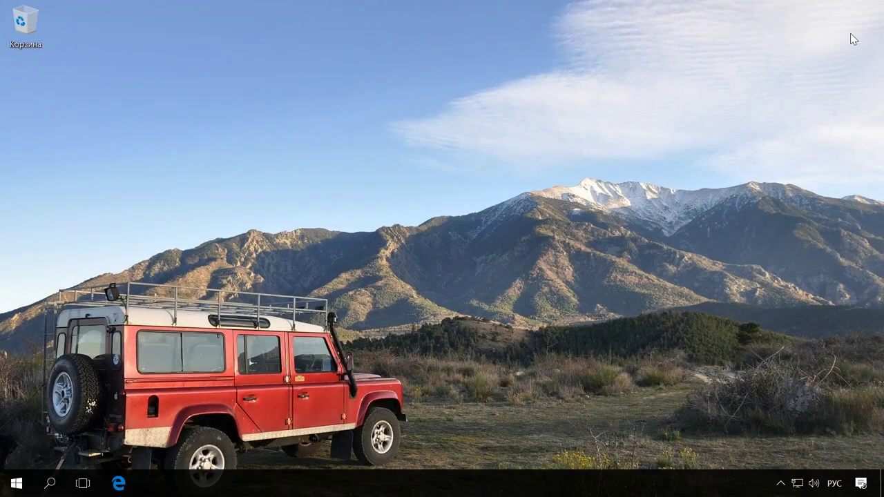
- Search Windows for "защит" and open Центр безопасности Защитника Windows
click(49, 482)
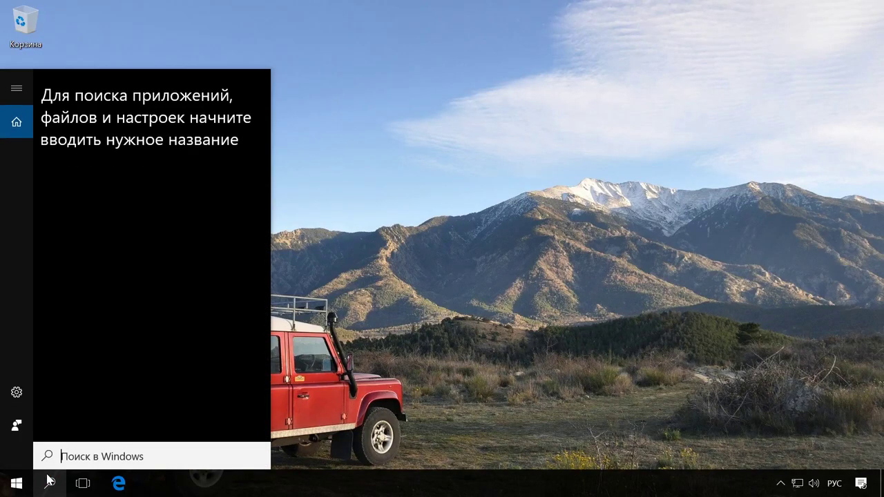
text(защит)
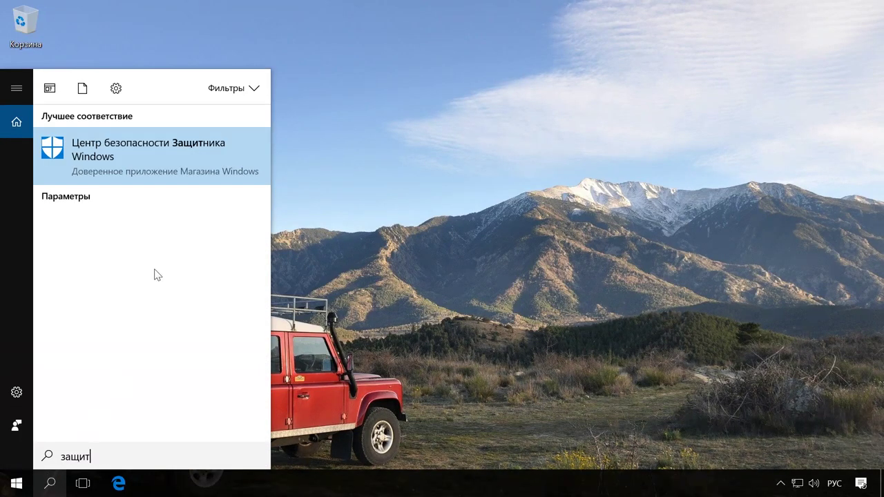
click(167, 167)
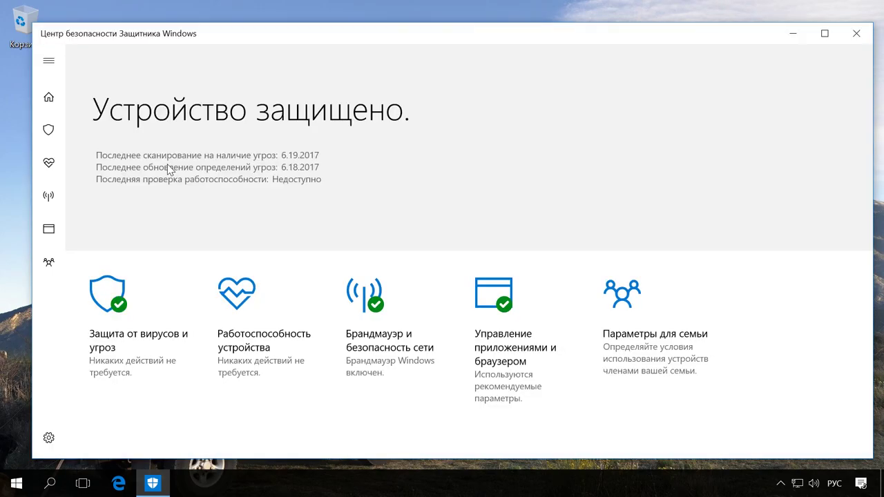
- Review the threat definition details under protection updates (Обновления системы защиты) in virus protection, and return to the home page
click(128, 300)
scroll(79, 330, down, 2)
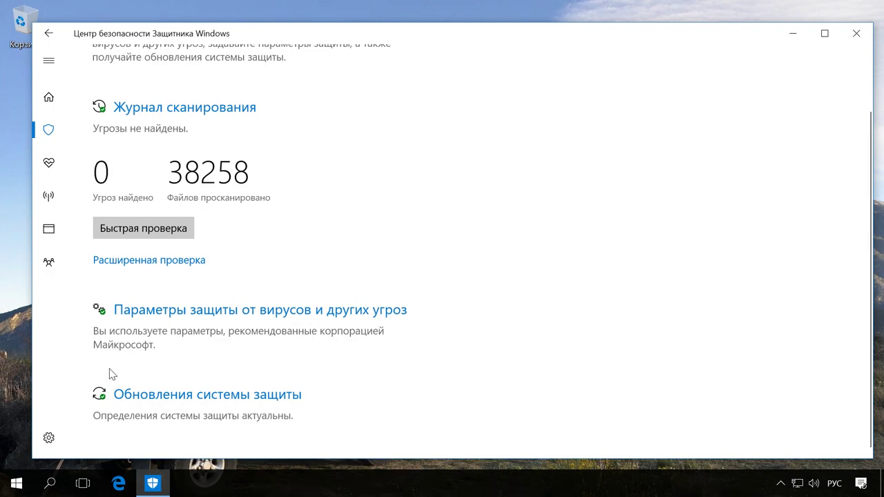
click(200, 395)
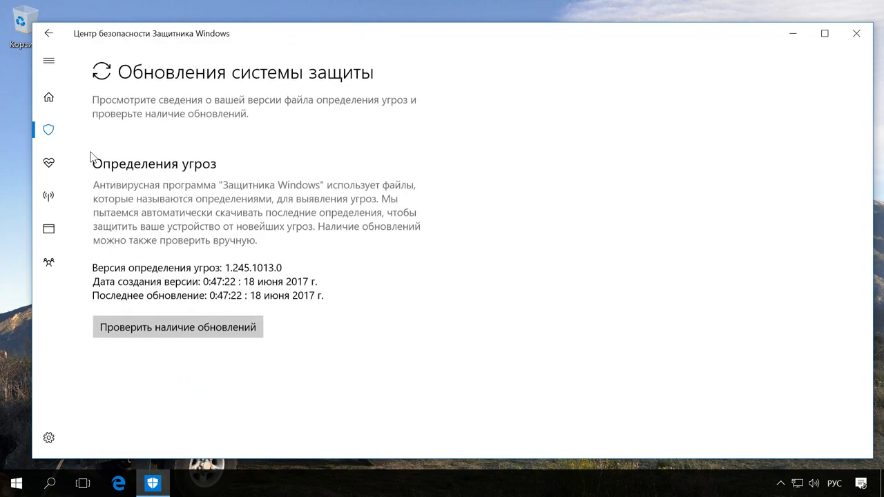
click(51, 35)
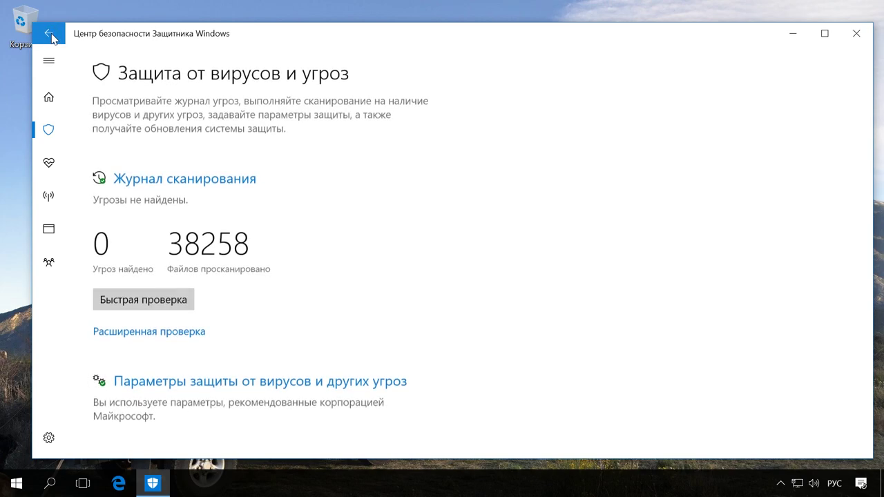
click(51, 36)
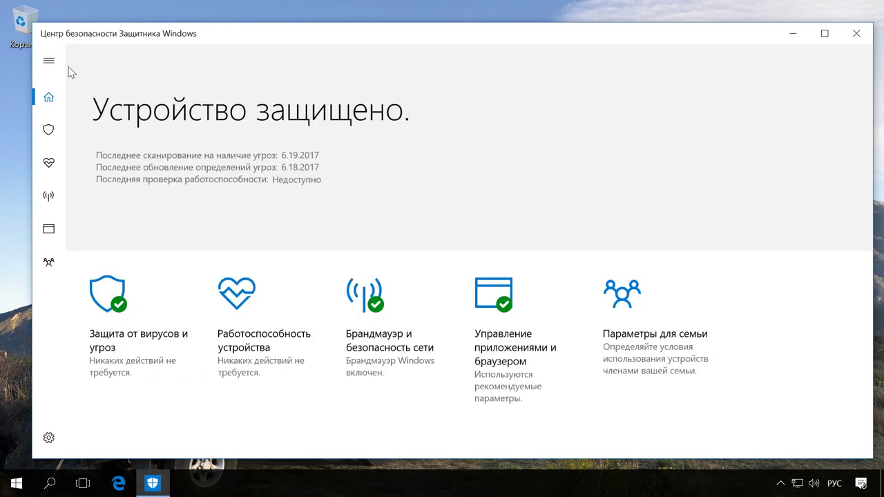
- Review the device health page, open the Fresh Start (Начать заново) reinstall wizard, cancel it, and return to the home page
click(259, 340)
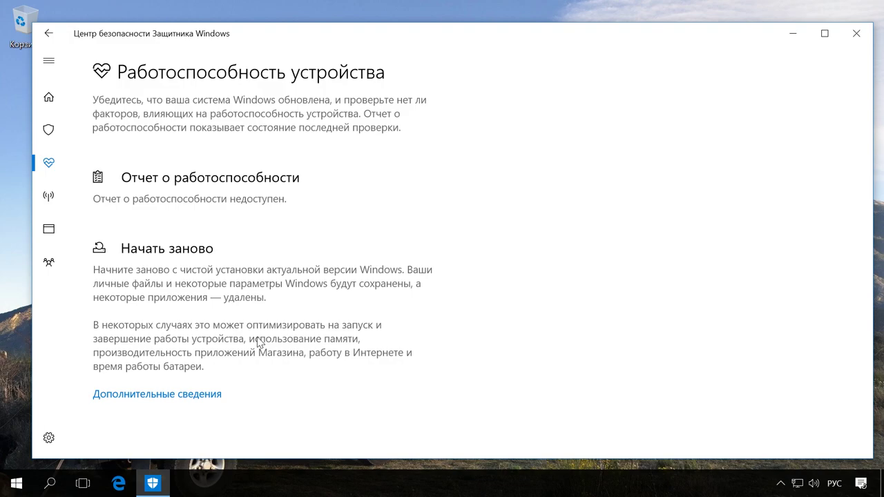
click(216, 395)
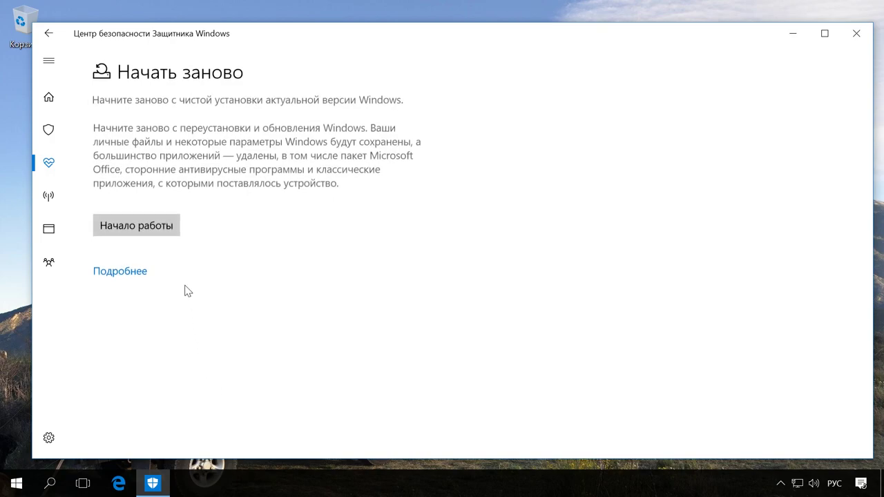
click(170, 235)
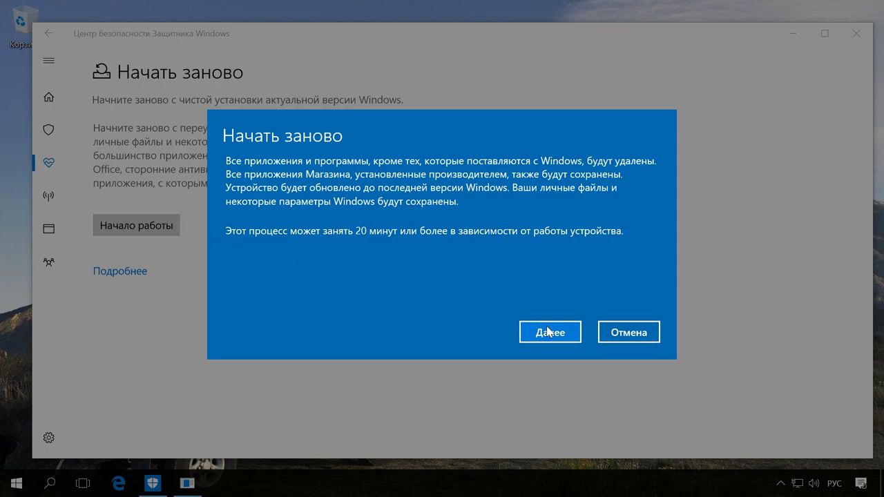
click(627, 334)
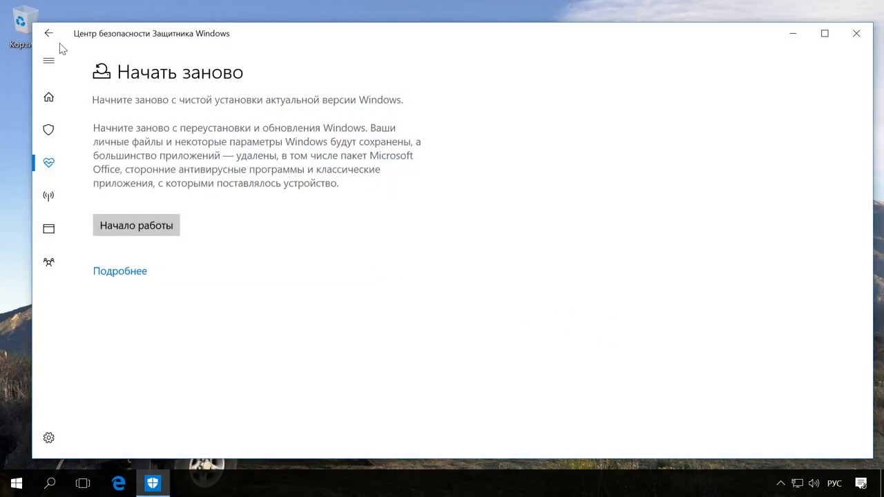
click(53, 38)
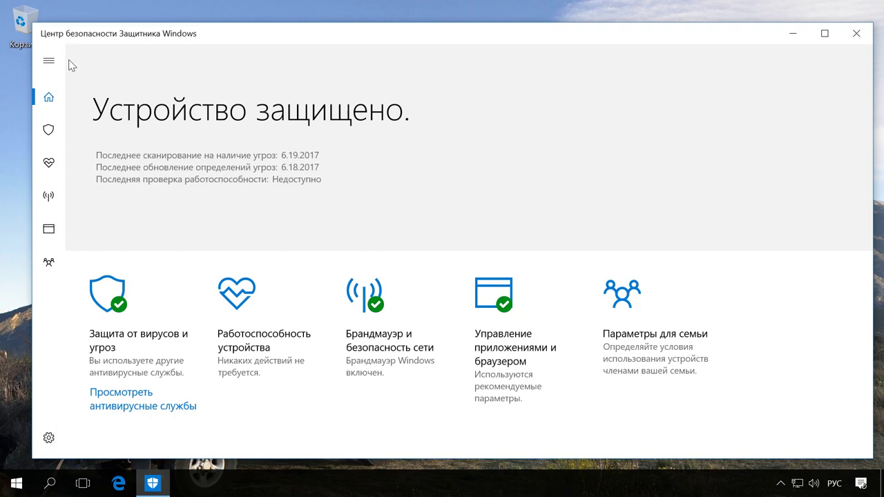
- Turn off Windows Firewall for the public network (Общедоступная сеть) in the firewall and network security section
click(382, 341)
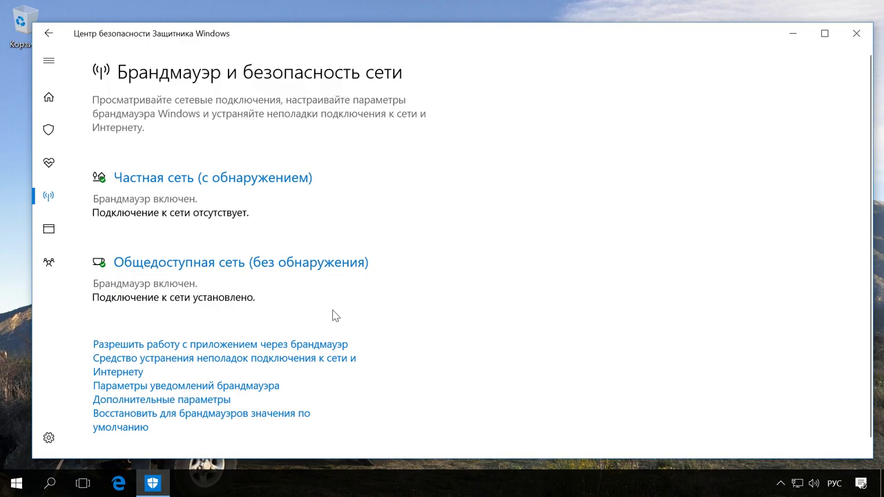
click(293, 266)
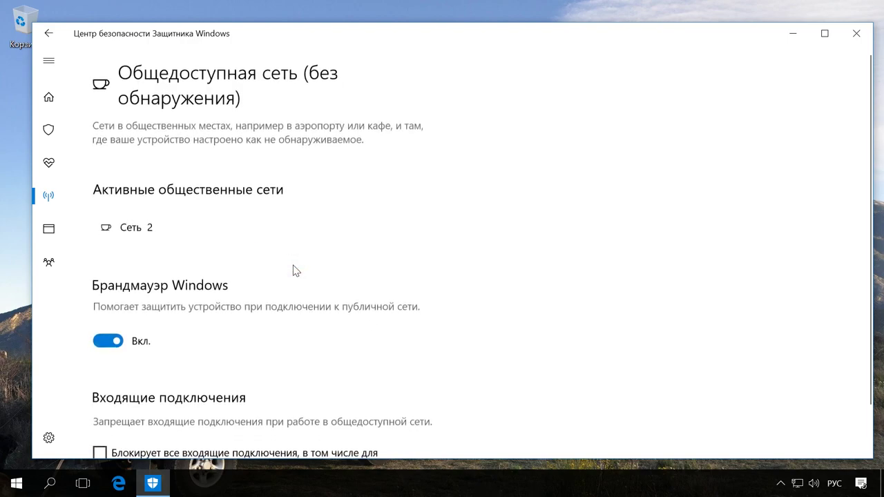
click(116, 344)
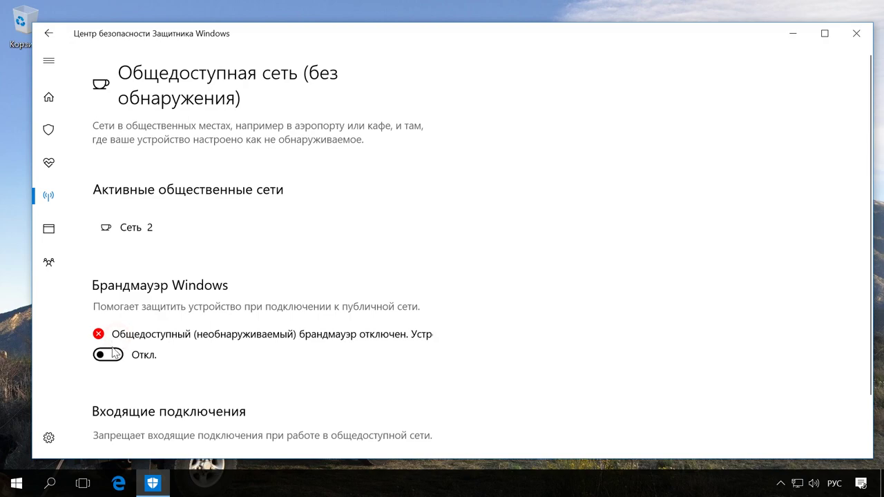
- Switch blocking of all incoming connections on the public network on and back off, and return to the firewall overview
scroll(202, 325, down, 2)
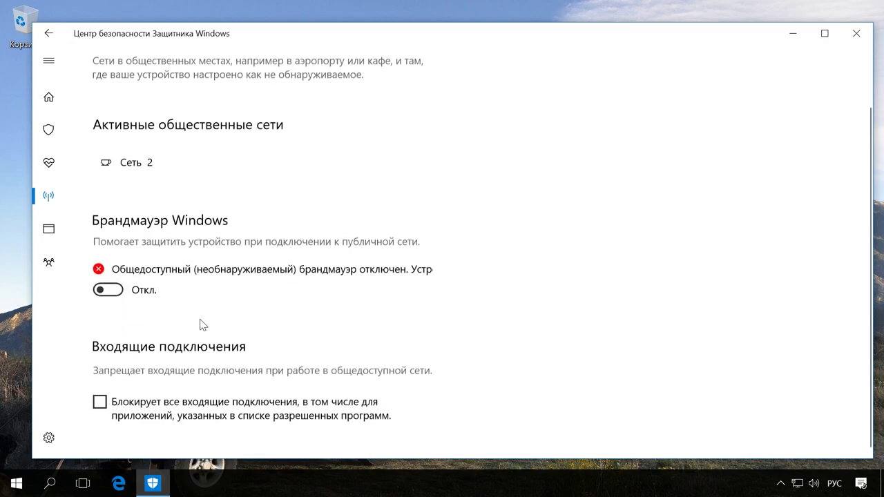
click(100, 409)
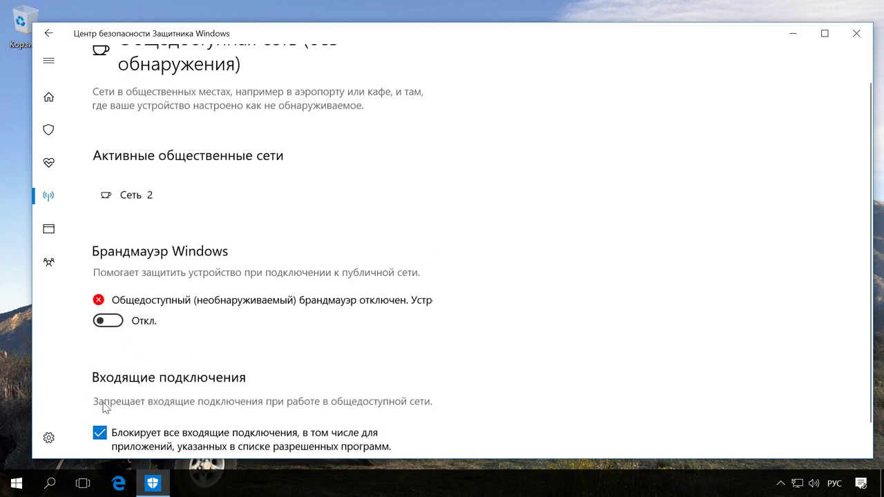
click(102, 431)
click(49, 33)
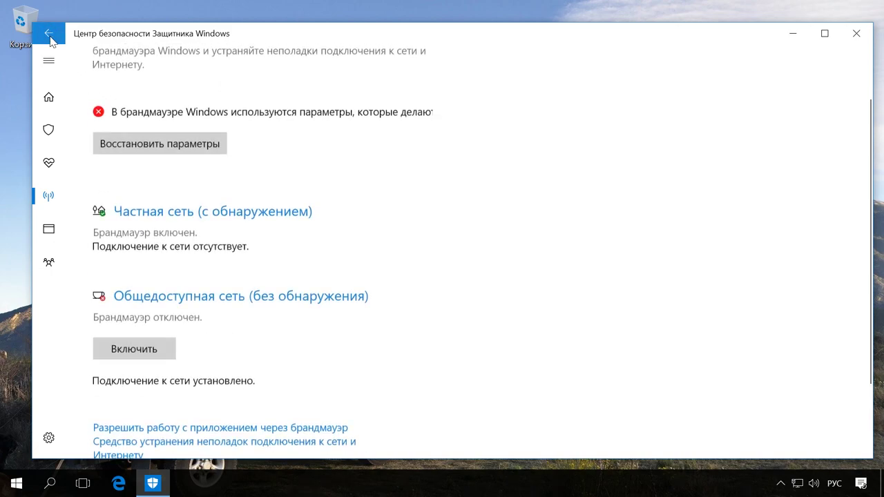
- Turn Windows Firewall back on for the public network (Общедоступная сеть) and return to the home page
scroll(312, 261, down, 3)
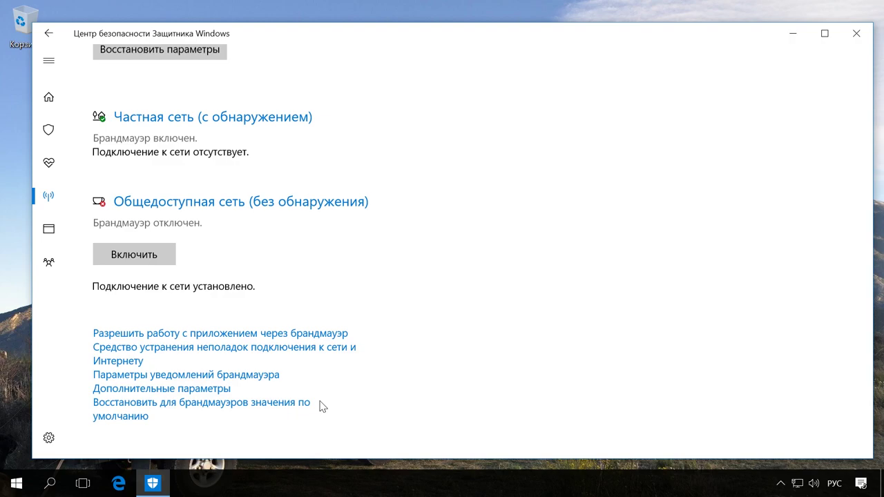
click(158, 255)
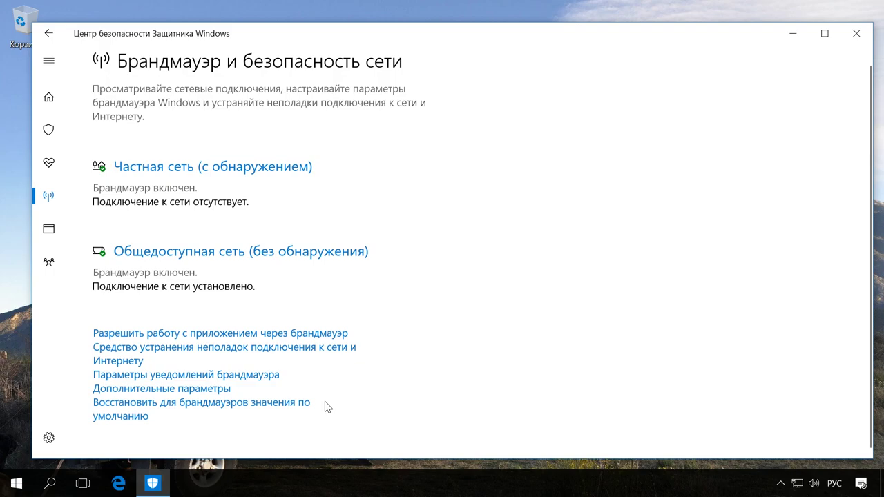
click(49, 33)
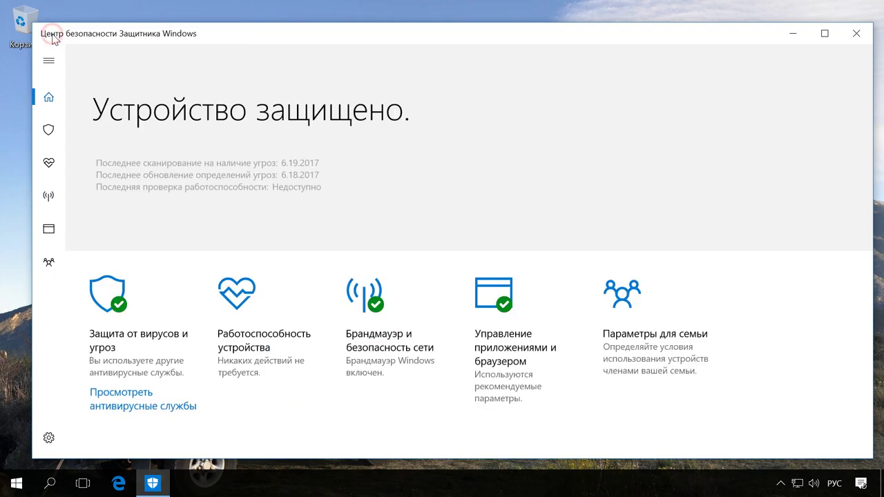
- Review the SmartScreen options for apps and files, Microsoft Edge and Windows Store apps under app and browser control, and return to the home page
click(510, 343)
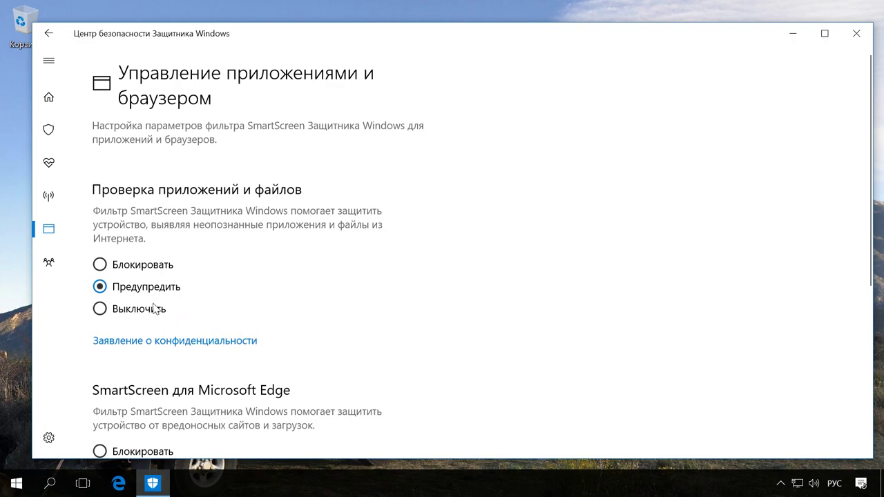
click(100, 287)
scroll(107, 292, down, 3)
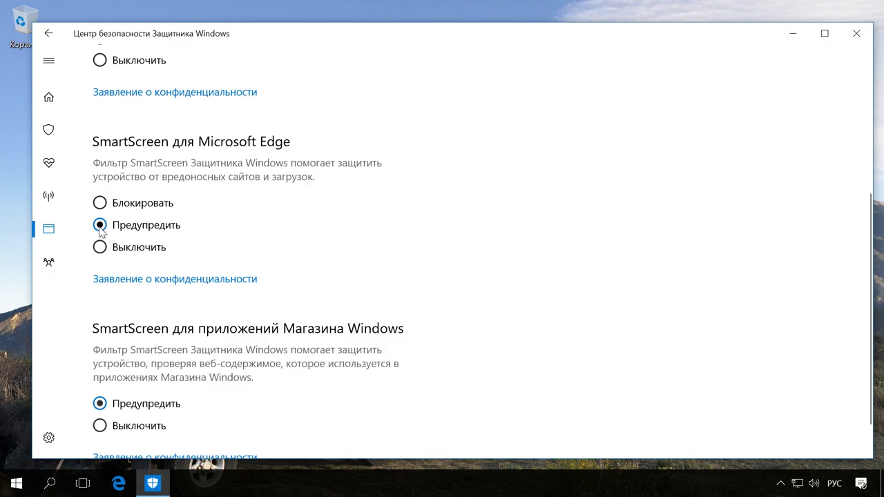
scroll(100, 233, down, 1)
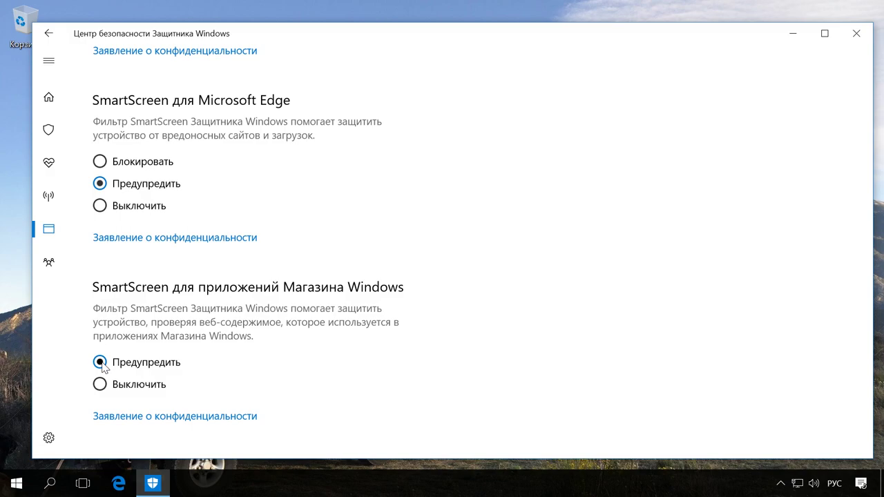
click(48, 34)
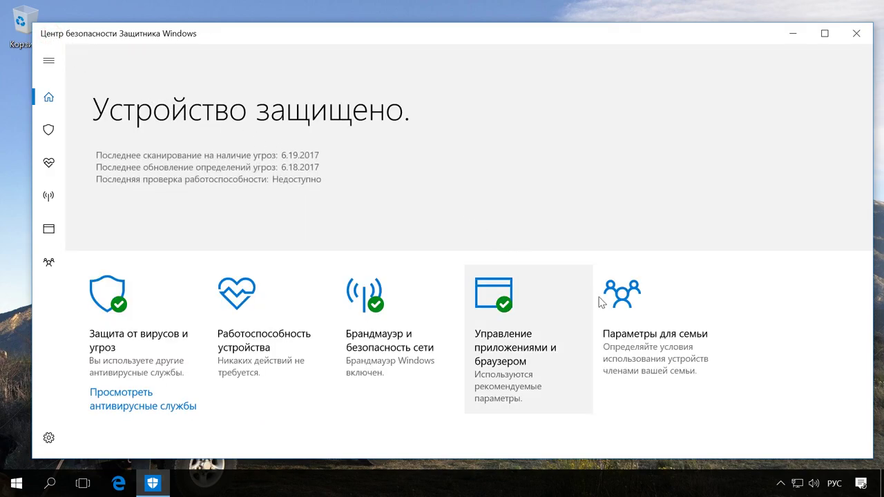
- View the family options page and the Family and other people (Семья и другие люди) account settings, opening and cancelling the add-user dialog before closing Settings
click(658, 357)
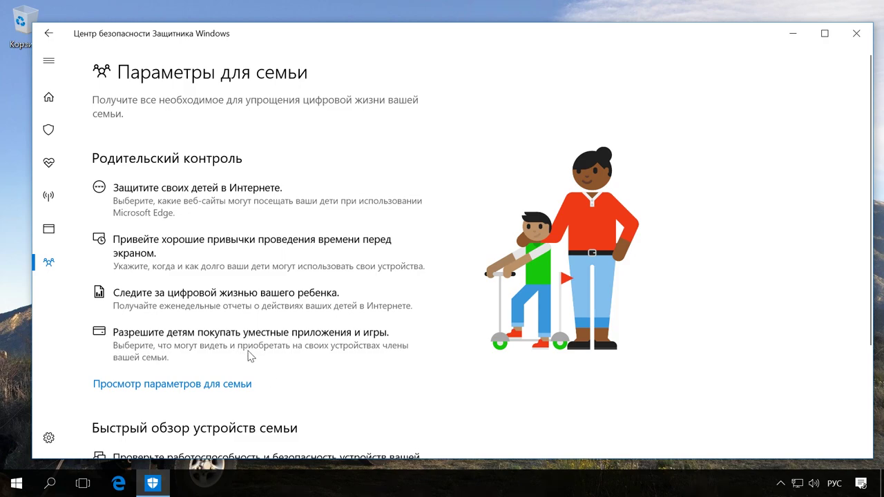
click(17, 484)
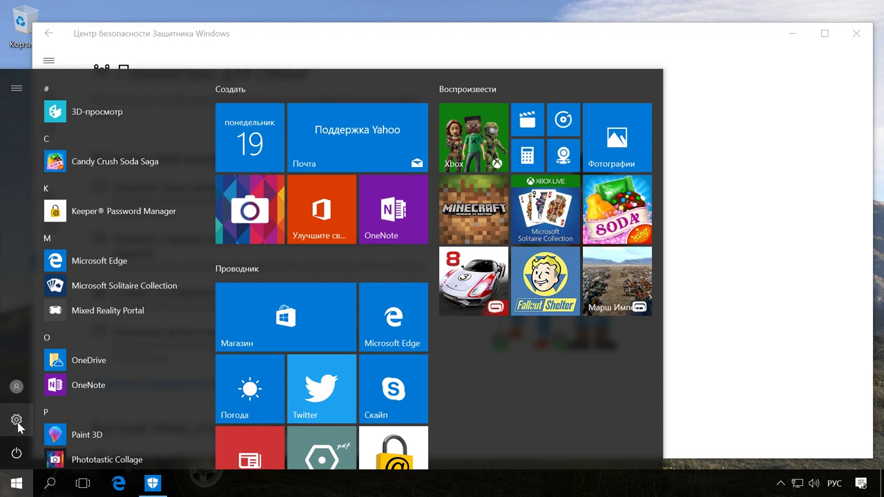
click(16, 421)
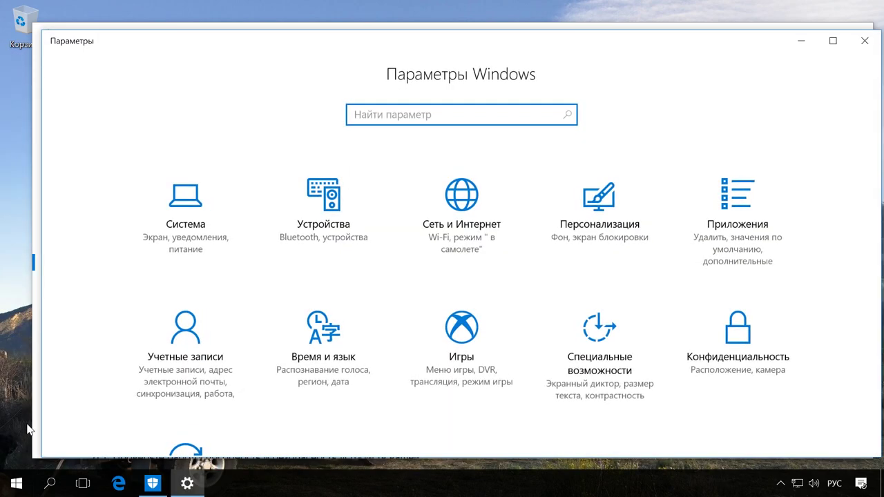
click(161, 373)
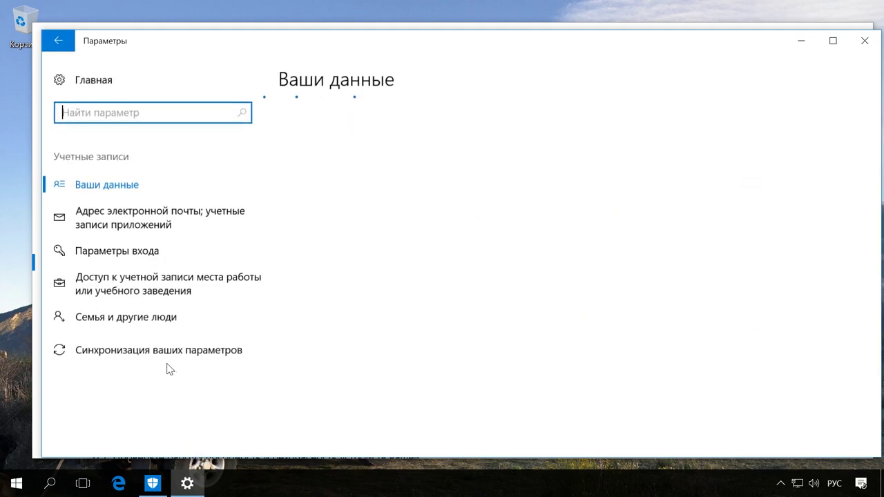
click(154, 322)
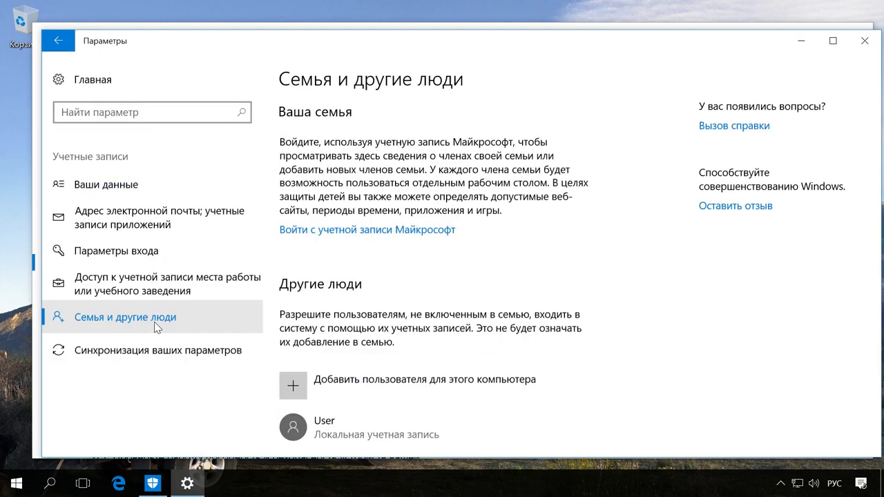
click(368, 379)
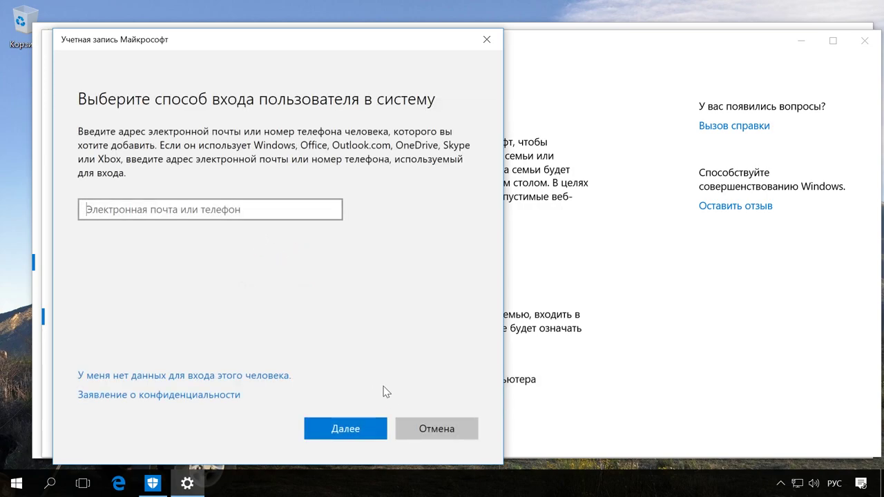
click(444, 428)
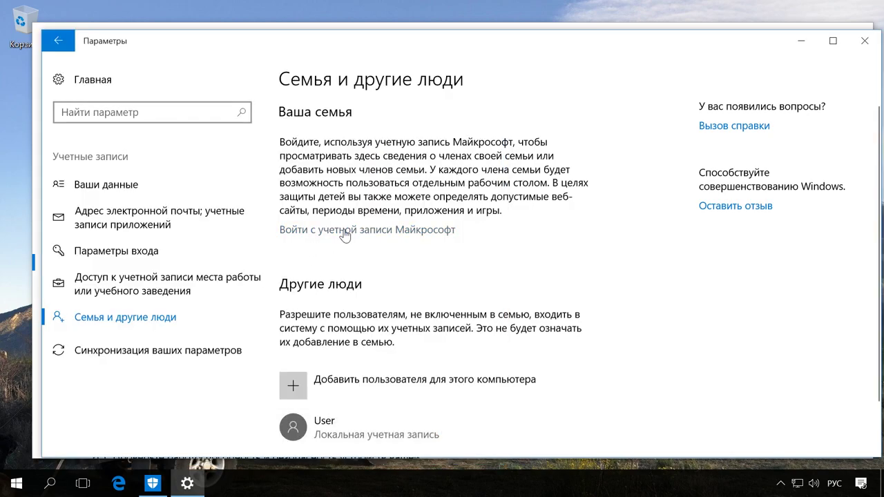
click(866, 44)
- View the family devices link (Просмотр устройств) up to the Microsoft account sign-in page, and close both the browser and the security center
scroll(397, 290, down, 2)
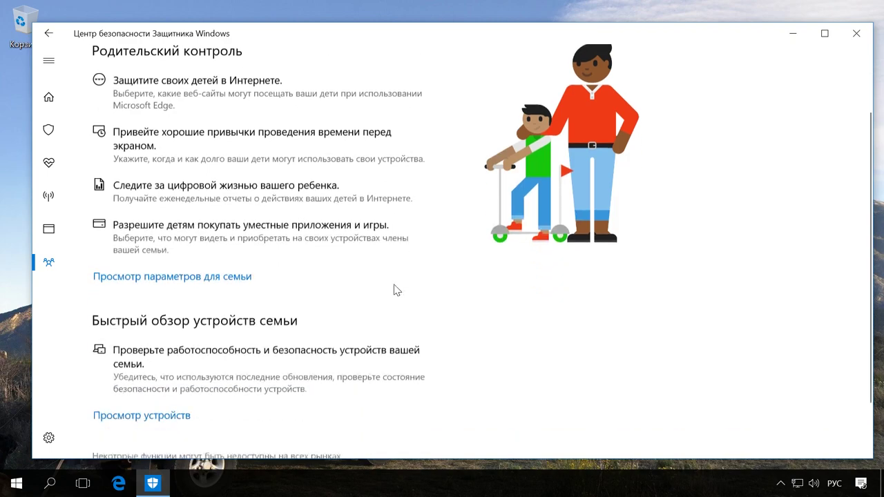
scroll(398, 290, down, 1)
click(186, 379)
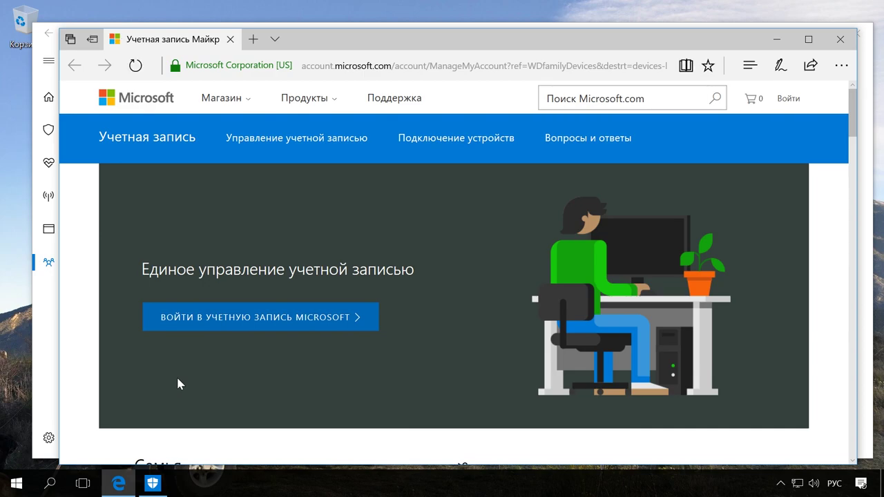
click(284, 319)
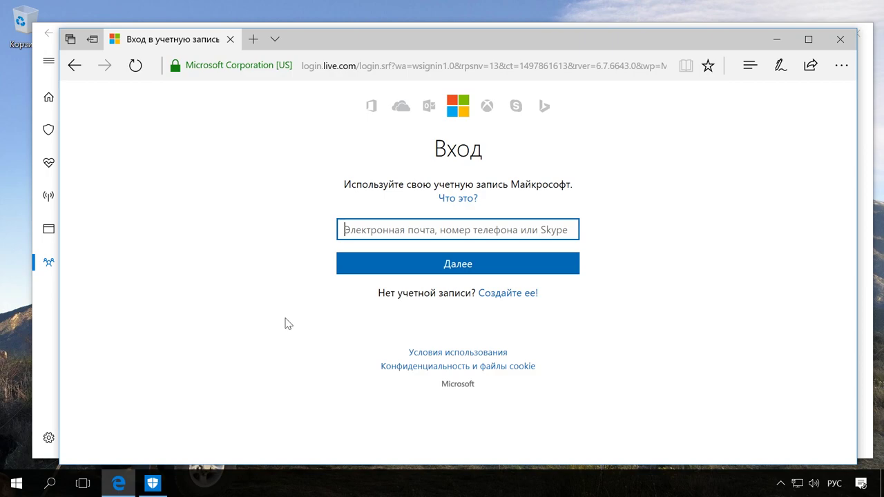
click(849, 42)
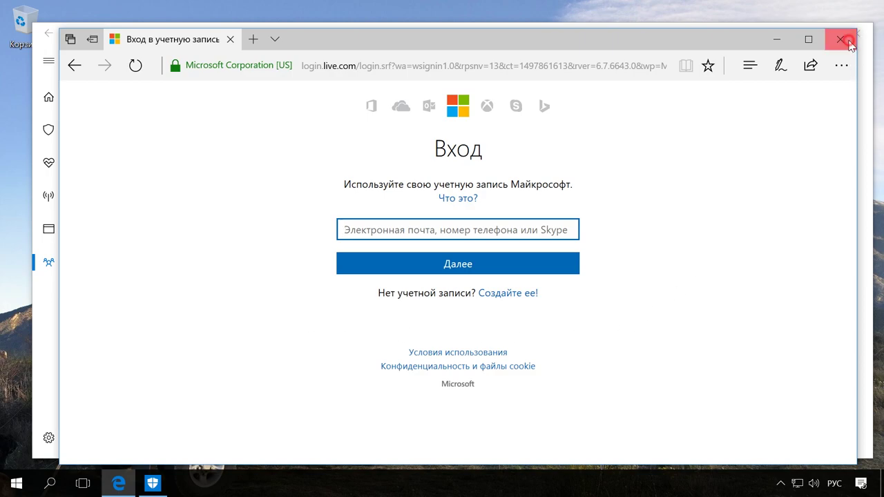
click(47, 34)
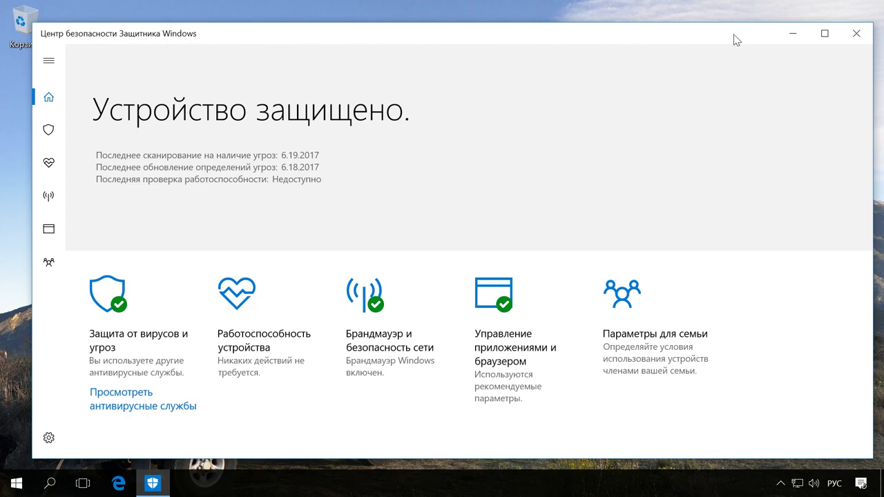
click(857, 34)
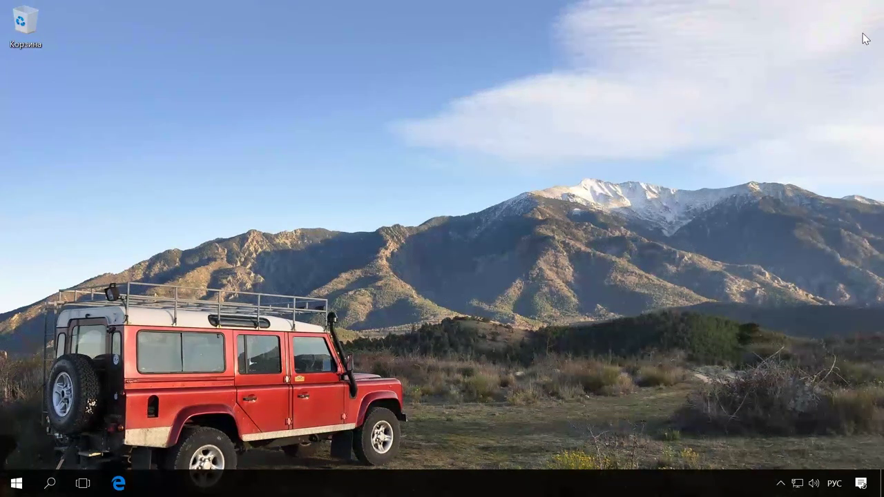
- Run Set-MpPreference -DisableRemovableDriveScanning $False in Windows PowerShell as administrator, and close the console
right_click(19, 488)
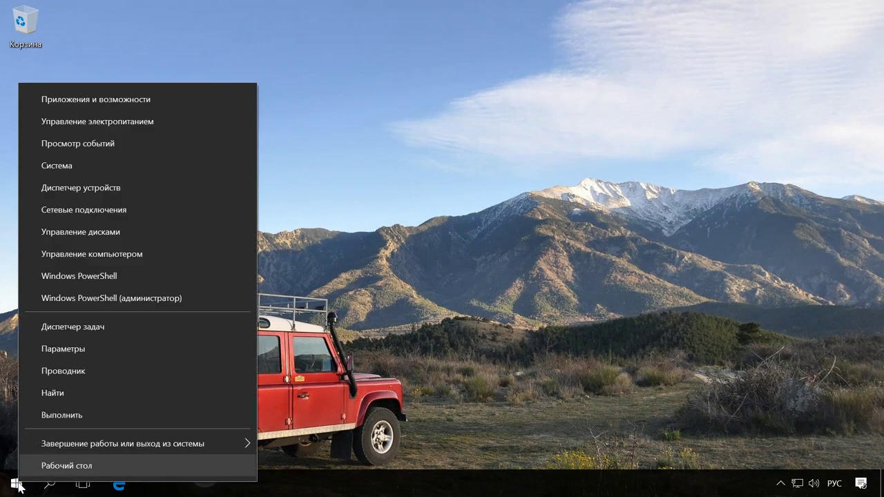
click(148, 304)
drag(325, 11, 492, 26)
key(alt+shift)
text(Set-MpPreference -DisableRemovableDriveScanning)
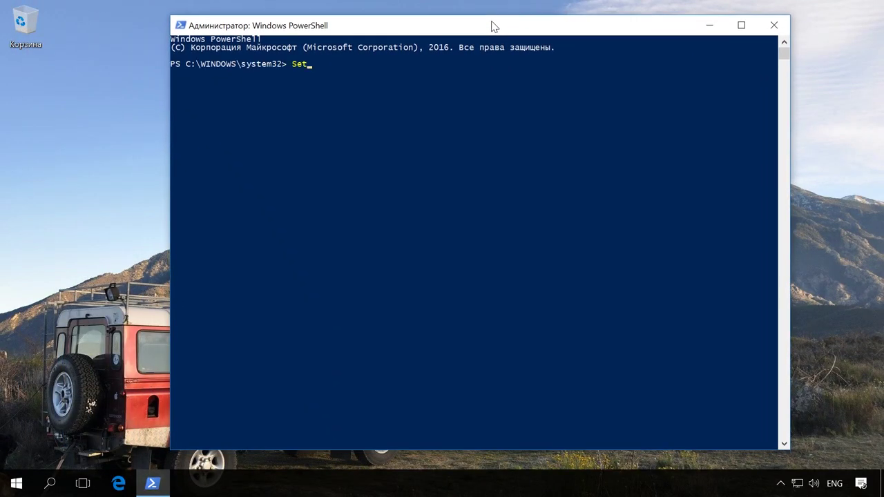
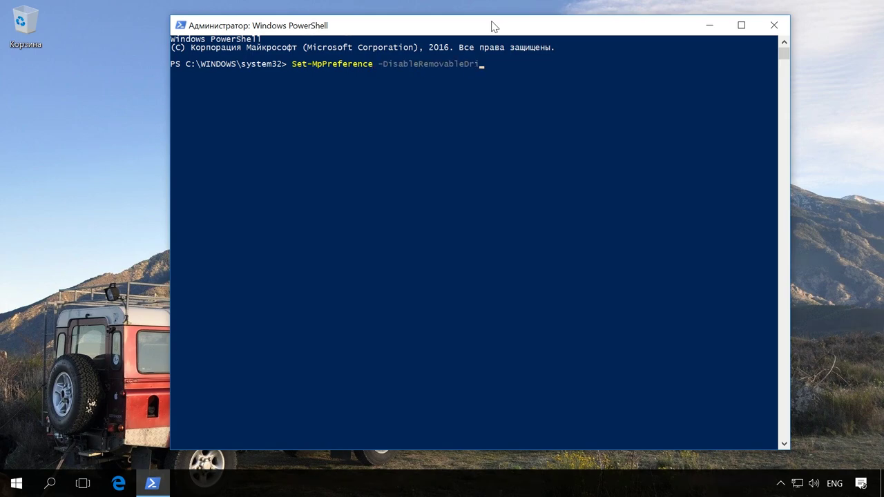
text( $False)
key(Return)
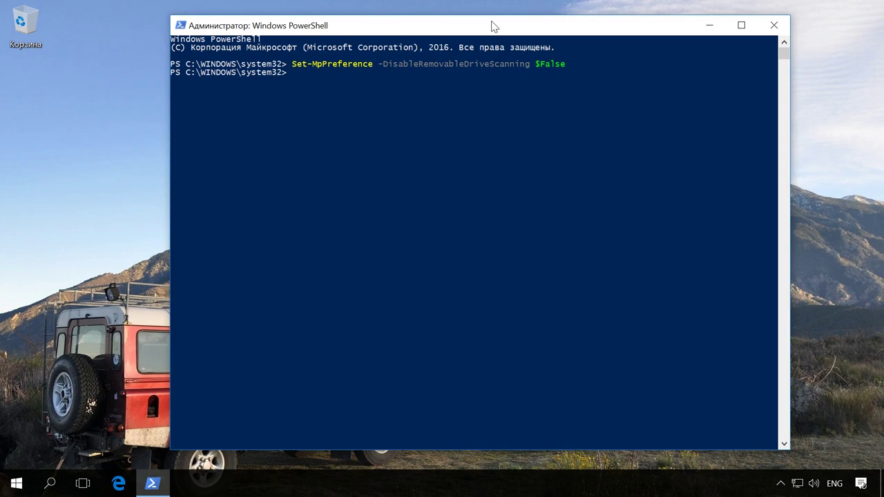
click(772, 27)
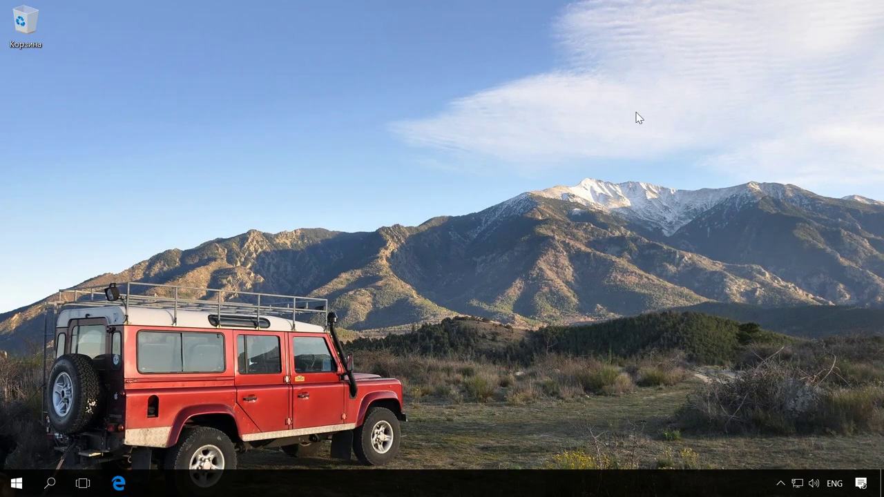
- Find Task Scheduler (Планировщик заданий) through Windows search with "плани", open it, and reposition its window
click(51, 484)
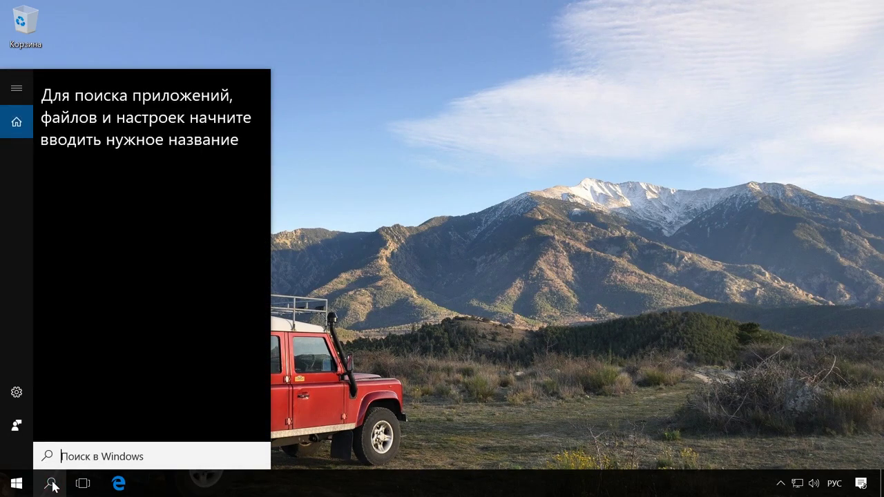
text(плани)
click(166, 153)
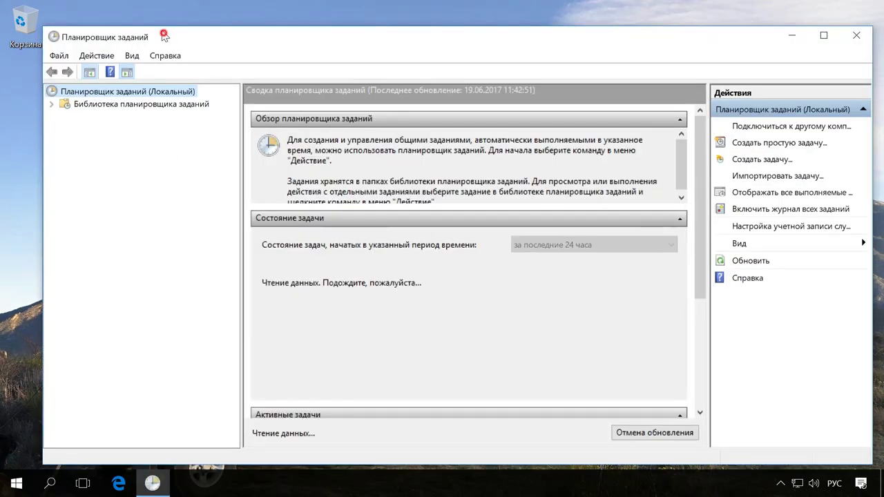
drag(165, 39, 156, 15)
- Start a new basic task named "Сканирование" under Планировщик заданий (Локальный) and proceed to its trigger settings
right_click(164, 67)
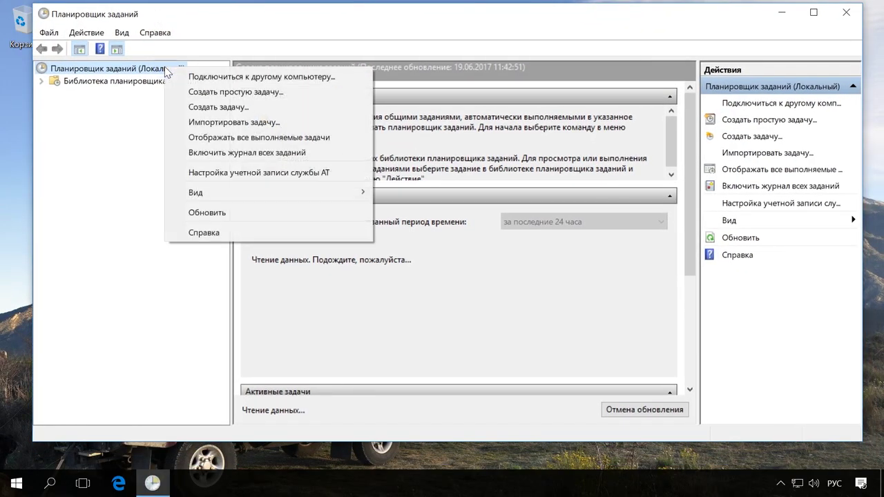
click(239, 92)
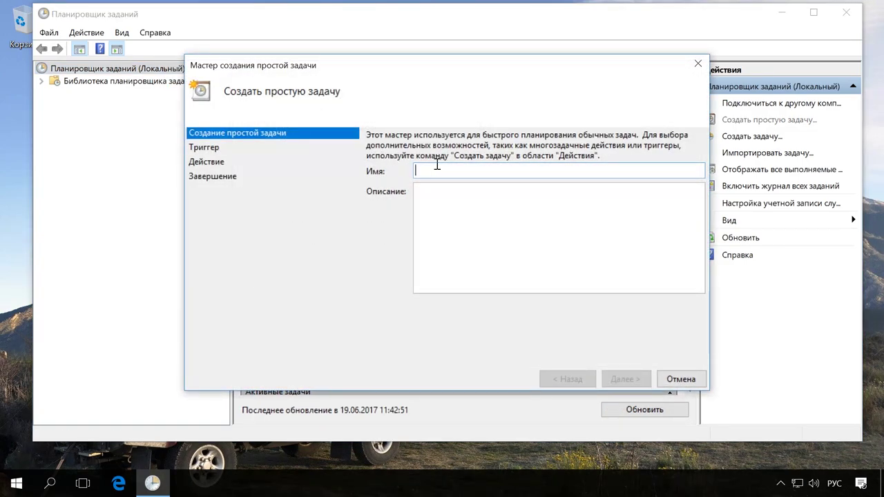
text(Сканирование)
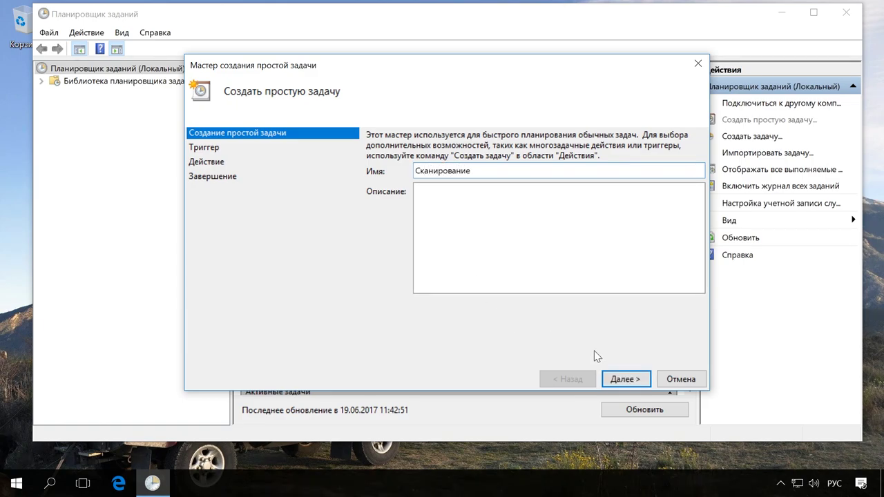
click(626, 380)
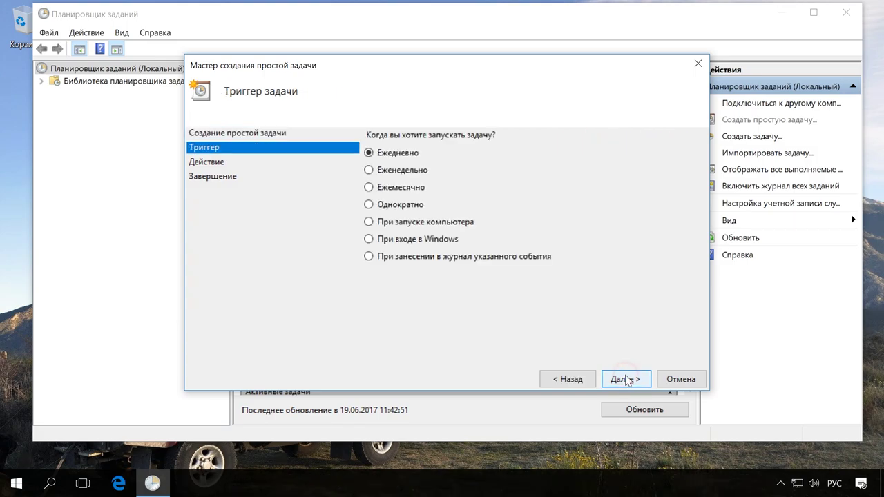
- Set the task trigger to monthly (Ежемесячно) and select январь as the month
click(396, 192)
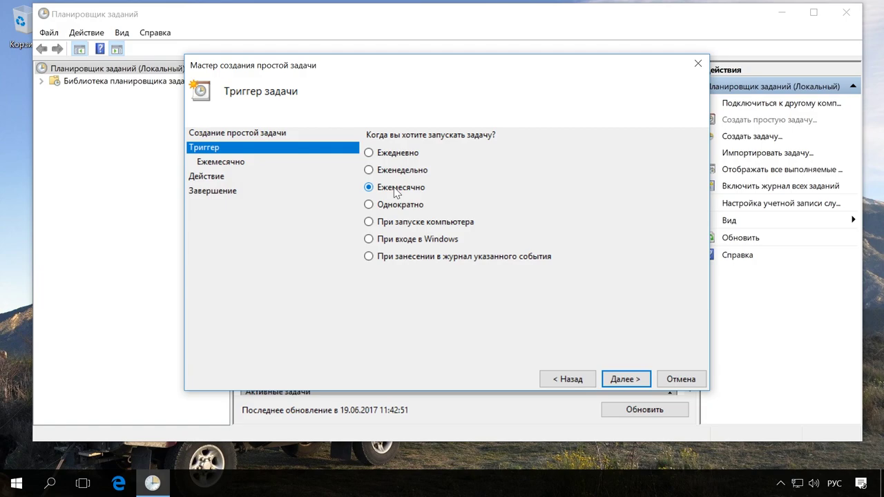
click(624, 380)
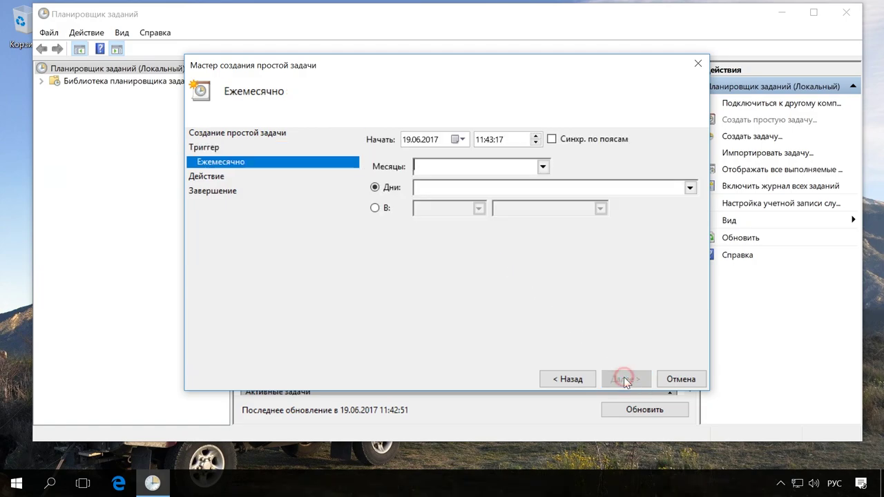
click(543, 167)
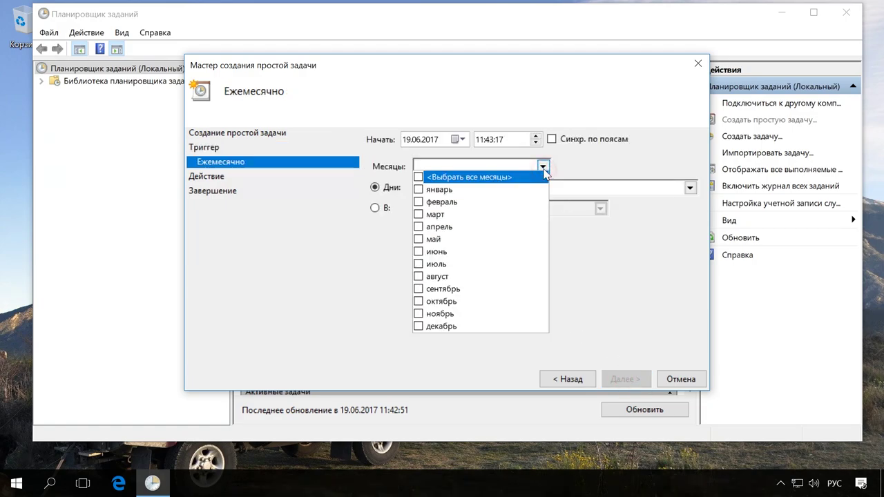
click(439, 190)
click(577, 237)
- Set the monthly trigger's days (Дни) to 1
click(435, 187)
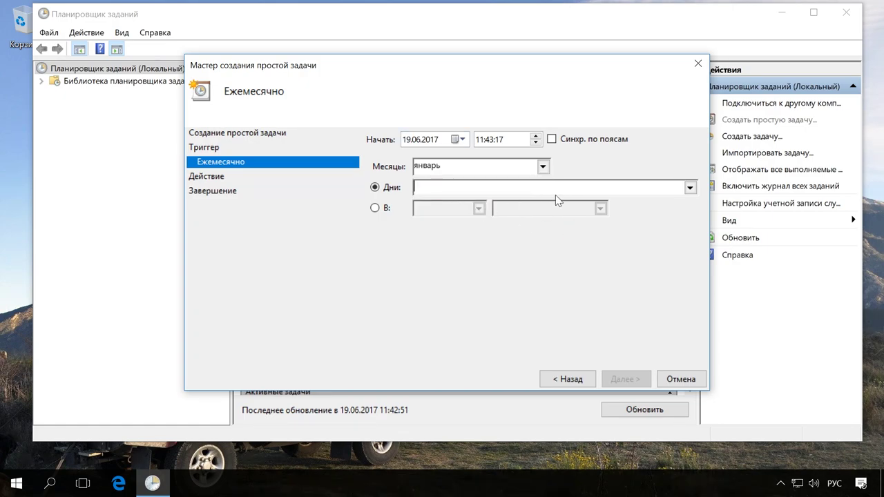
click(690, 188)
click(421, 202)
click(632, 297)
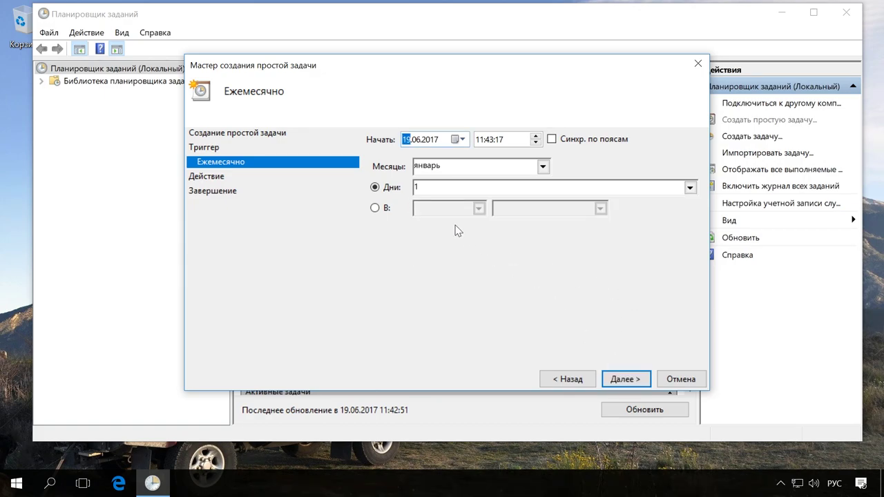
- Switch the monthly schedule to the В option with week 1 and воскресенье, and proceed to the action settings
click(376, 209)
click(478, 208)
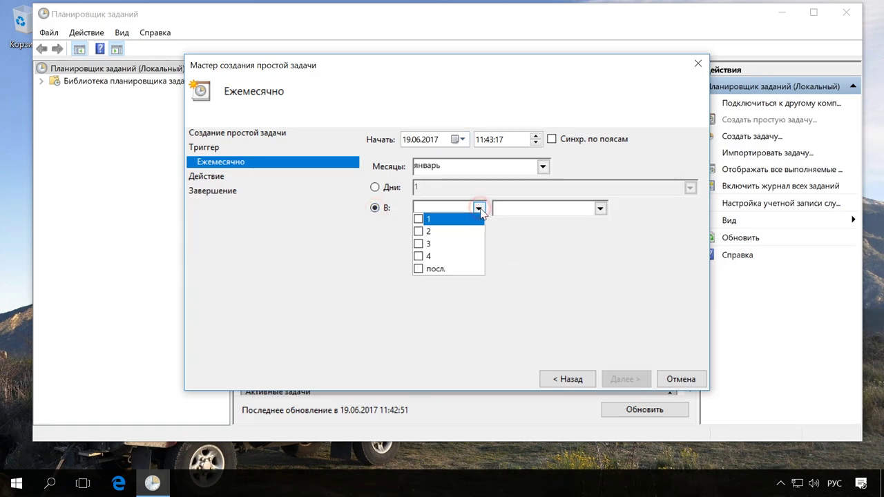
click(420, 220)
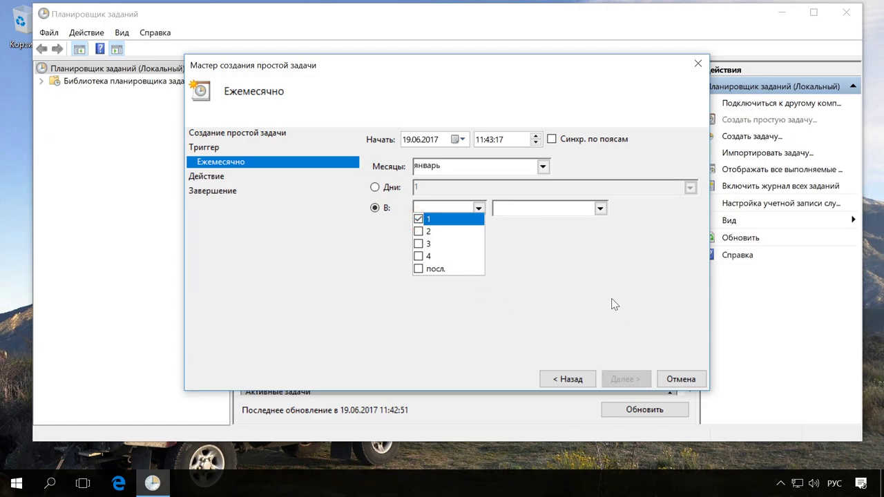
click(540, 273)
click(599, 208)
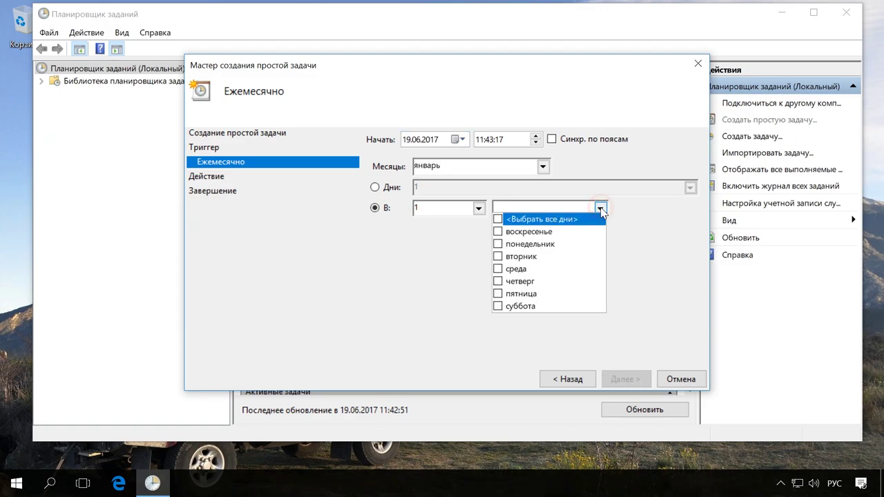
click(545, 231)
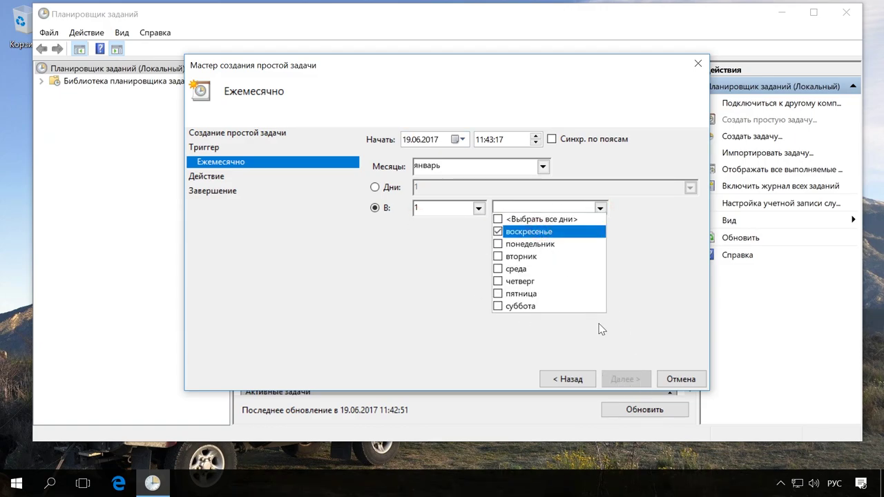
click(643, 329)
click(630, 381)
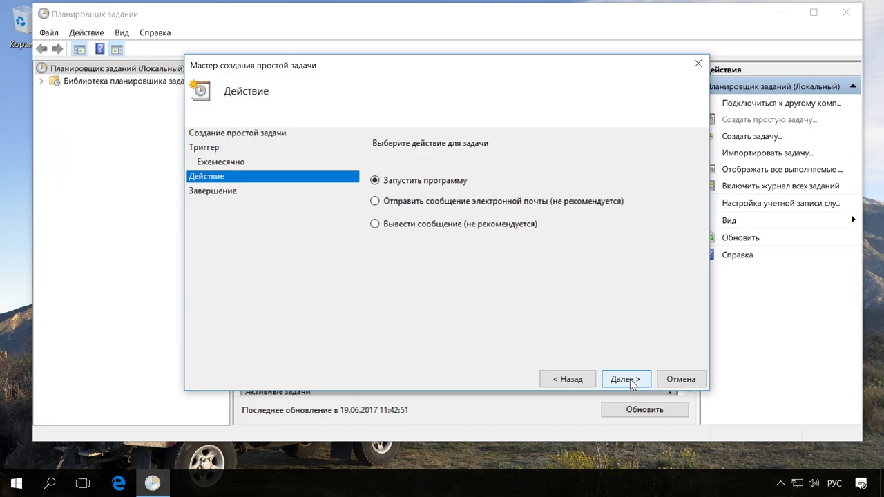
- Keep the Запустить программу action and choose MpCmdRun.exe from C:\Program Files\Windows Defender as the program
click(631, 381)
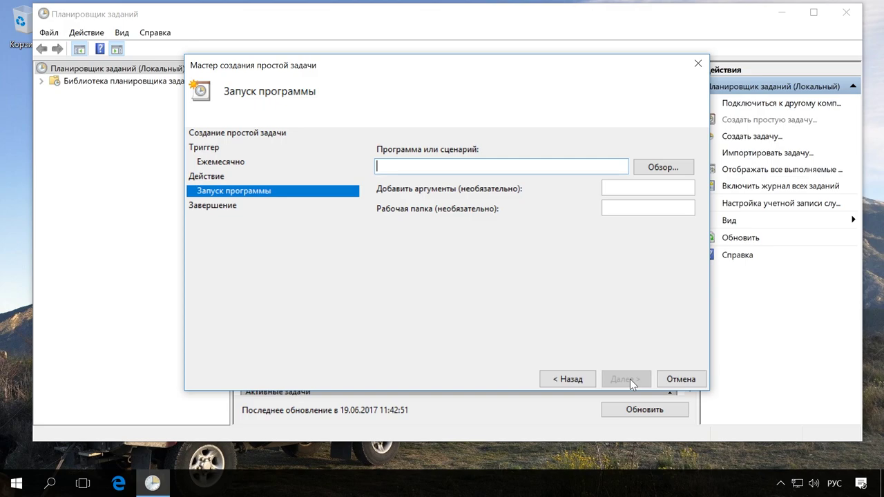
click(666, 170)
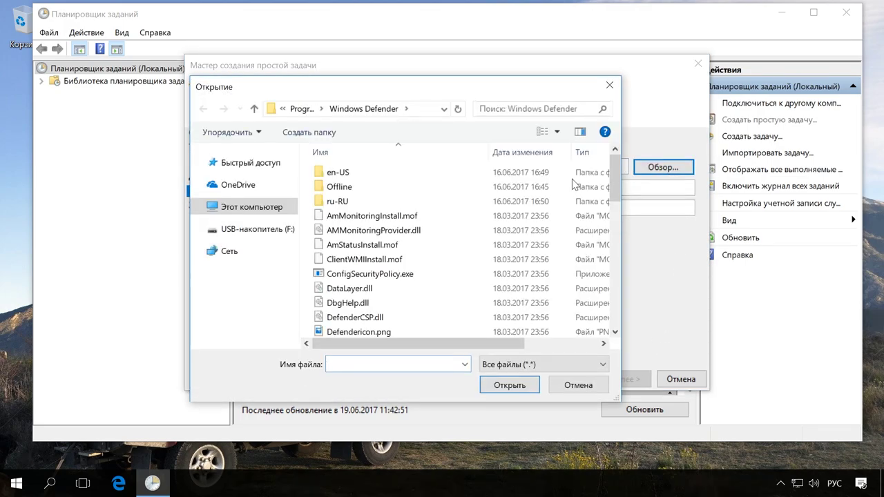
click(233, 209)
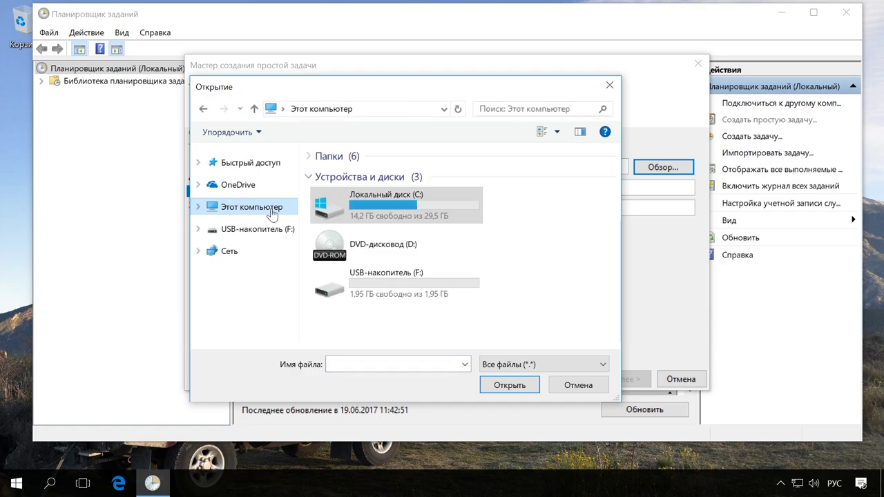
double_click(369, 194)
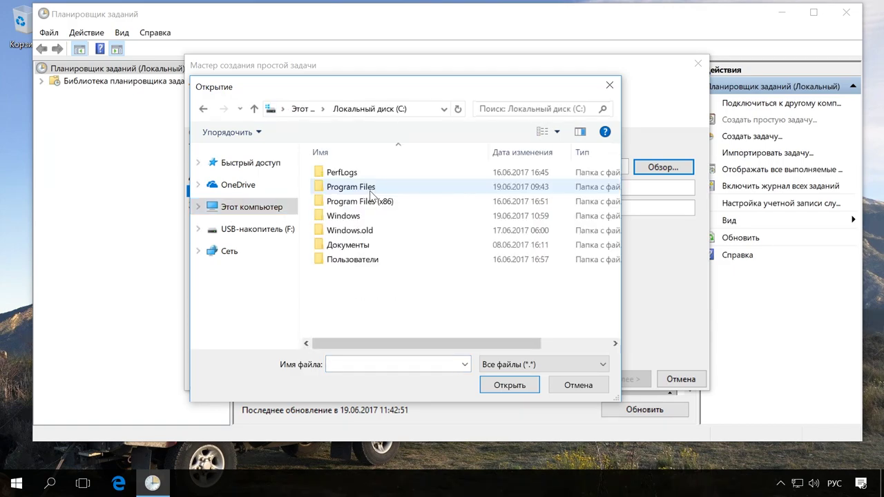
click(362, 192)
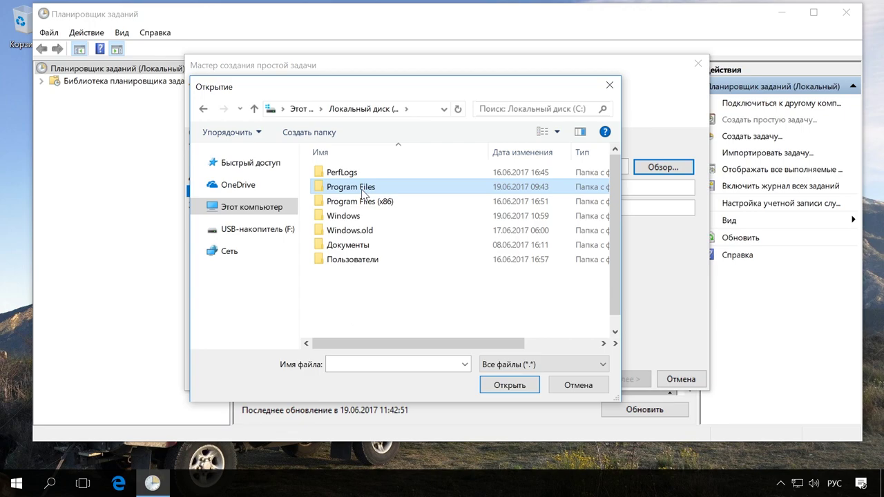
double_click(362, 192)
click(362, 216)
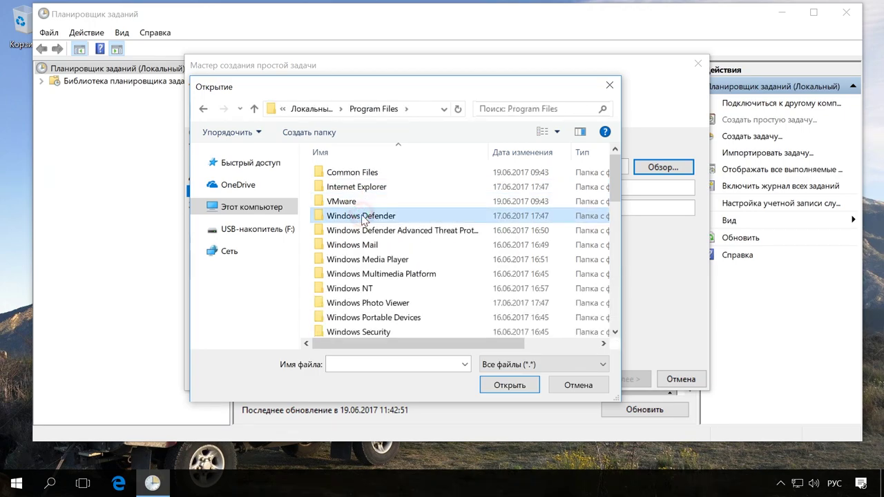
double_click(362, 216)
scroll(363, 219, down, 3)
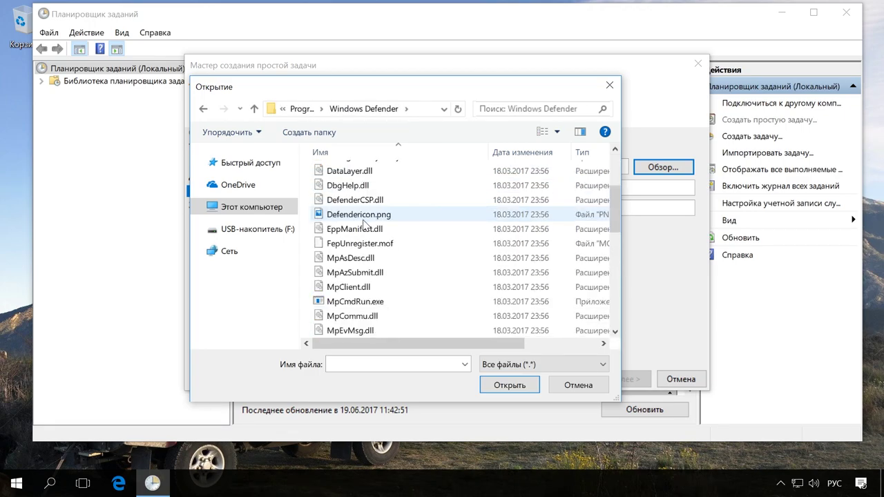
click(364, 260)
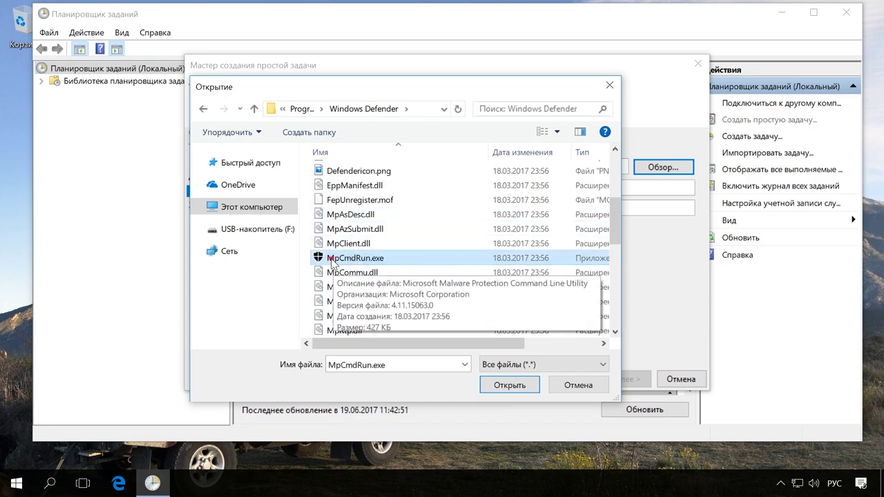
double_click(332, 260)
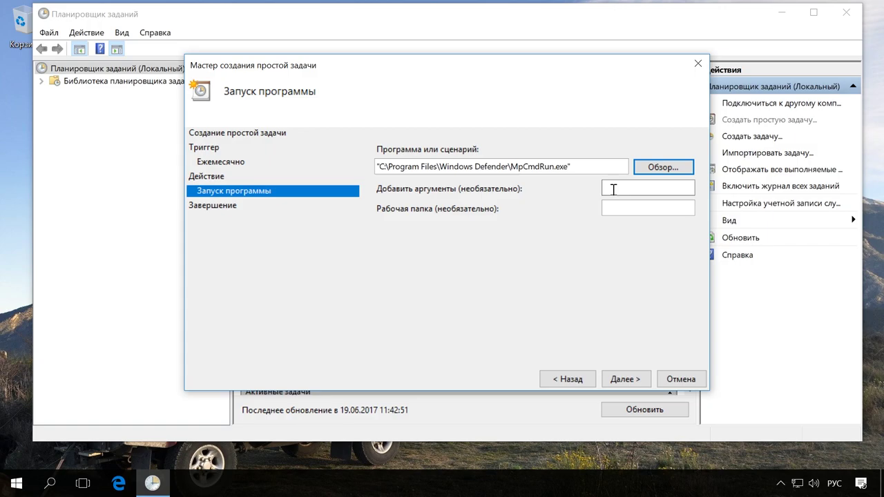
- Add the arguments "-Scan -ScanType 2" to the program the task runs
click(614, 190)
text(-)
key(alt+shift)
text(Scan -ScanT)
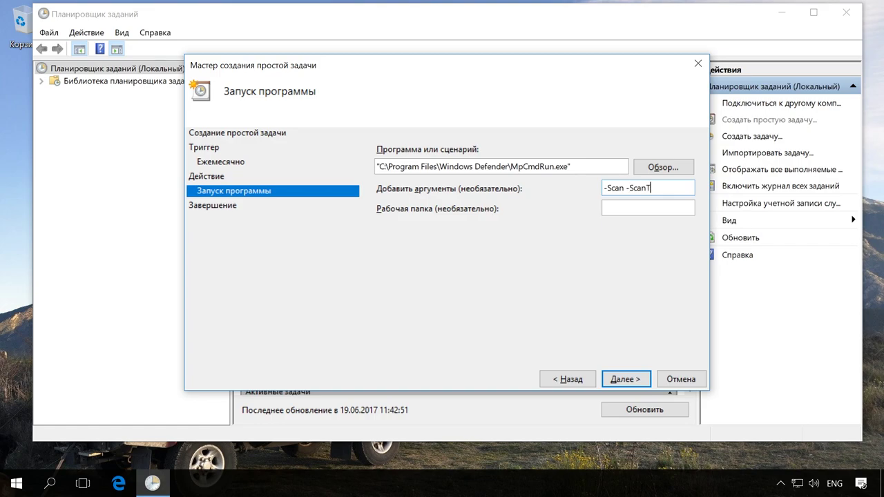
text(ype 2)
- Proceed to the summary, enable opening the task's properties on completion, and finish creating the task
click(625, 379)
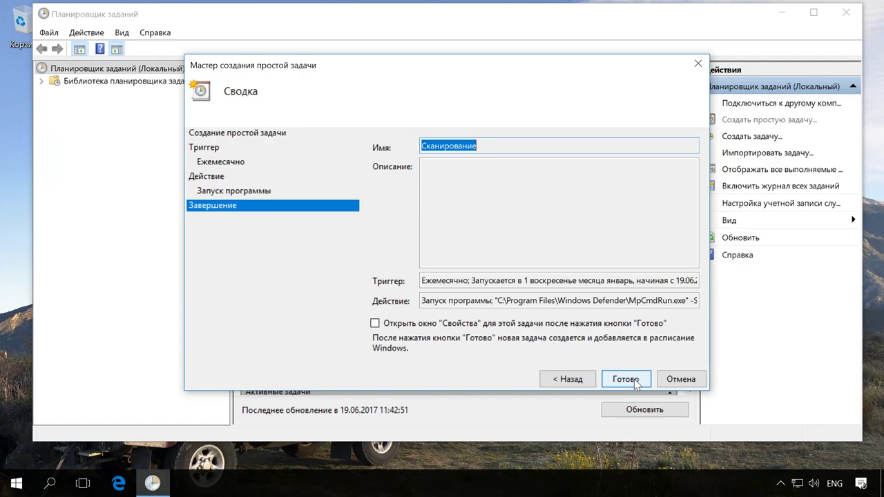
click(377, 325)
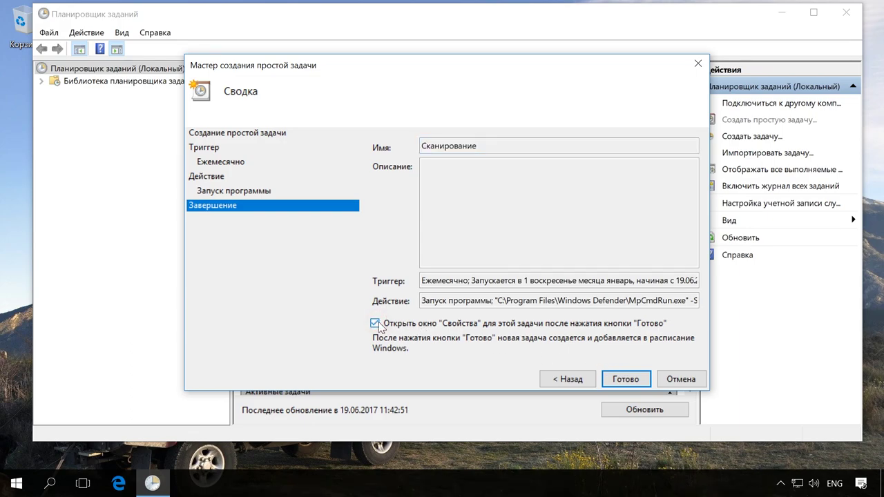
click(629, 382)
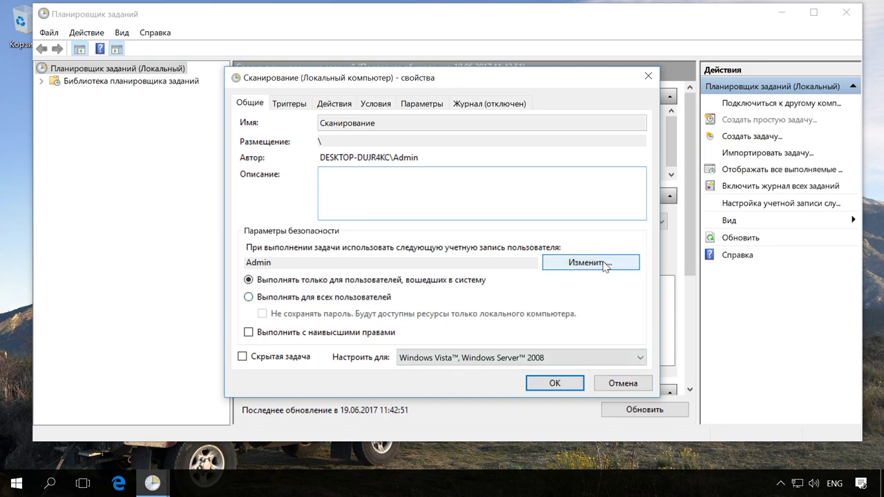
- Change the task's user account to СИСТЕМА, checking the name, and enable running with highest privileges (Выполнить с наивысшими правами)
click(608, 261)
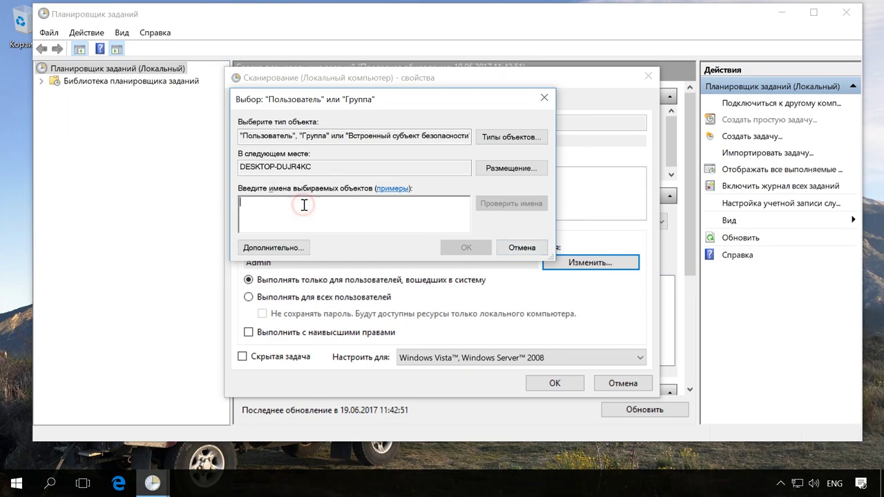
key(alt+shift)
text(СИСТЕМА)
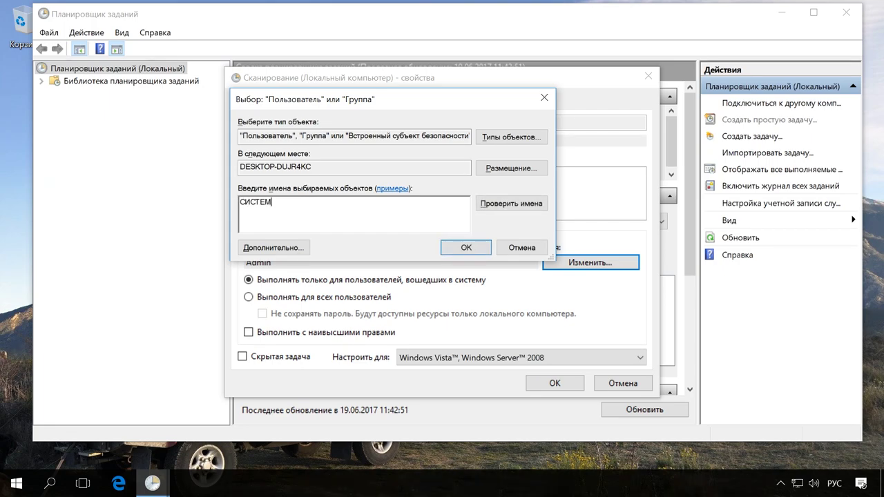
click(500, 204)
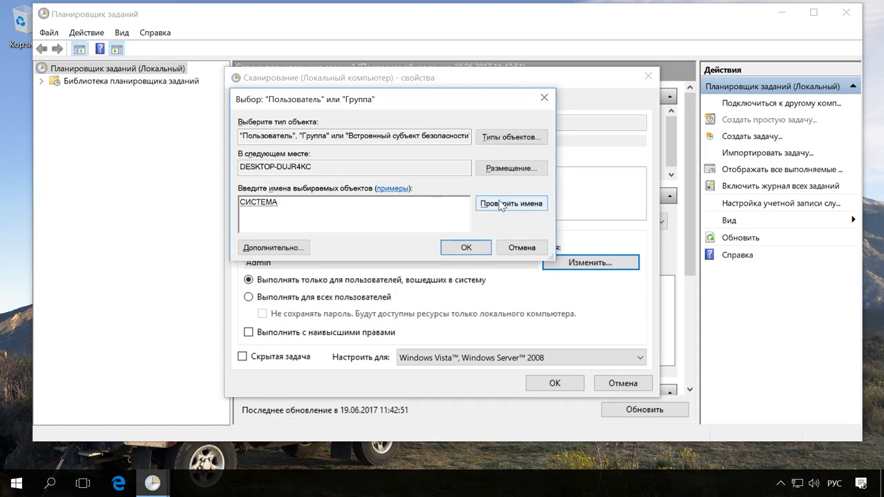
click(474, 244)
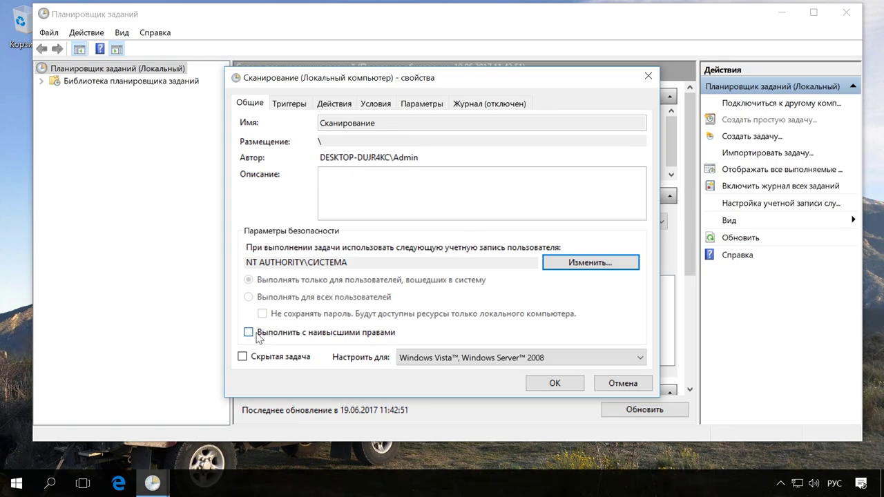
click(248, 333)
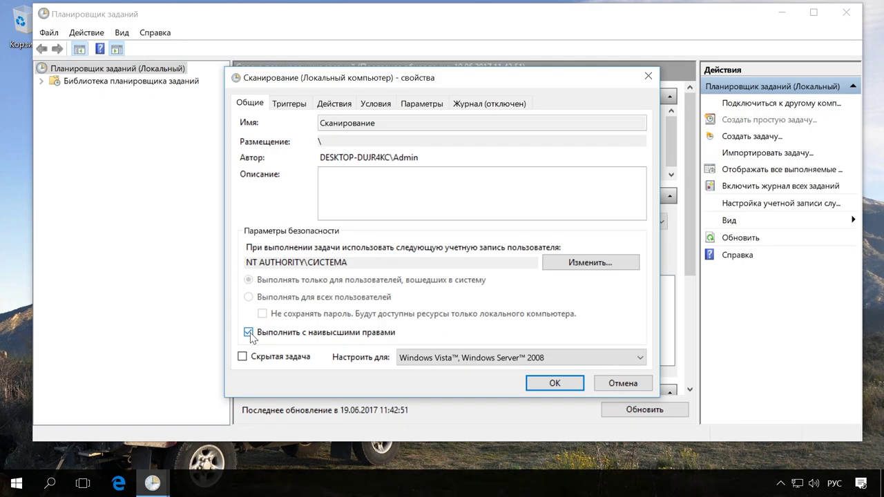
- Enable immediate task start after a missed scheduled run (Немедленно запускать задачу, если пропущен плановый запуск) and save the properties
click(422, 104)
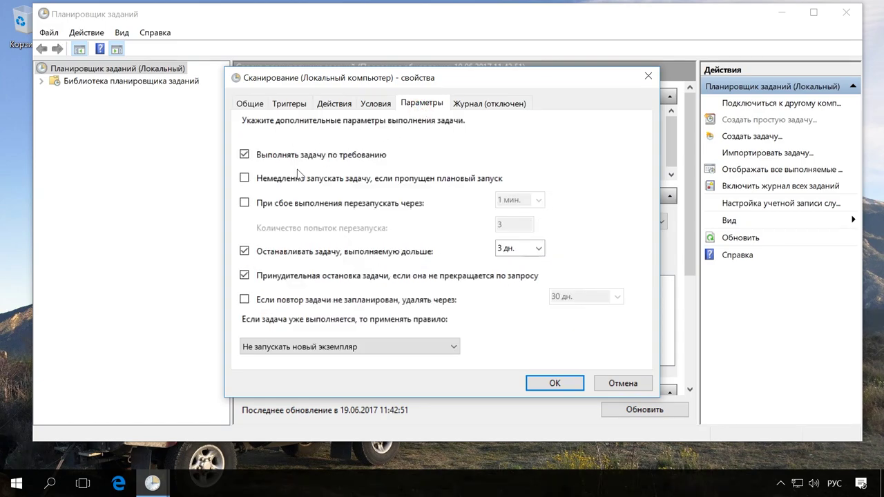
click(244, 179)
click(537, 380)
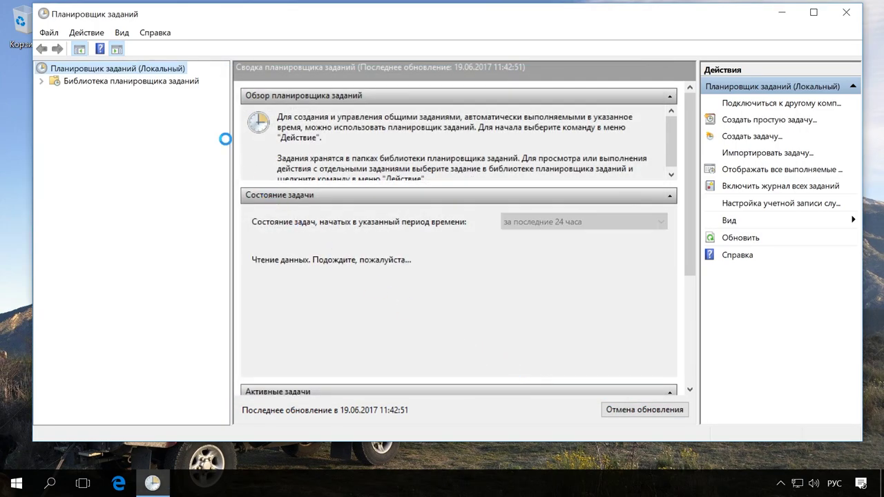
- View the Сканирование task in Библиотека планировщика заданий with the file column widened, and close Task Scheduler
click(168, 83)
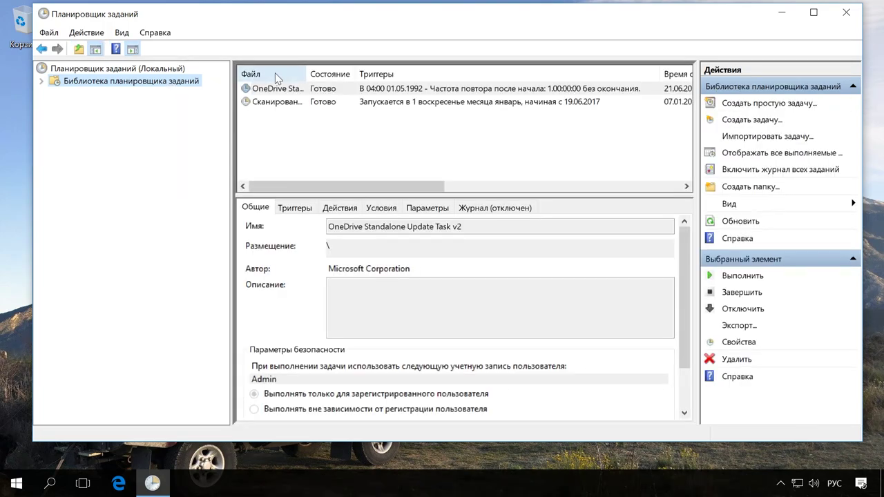
drag(305, 72, 450, 73)
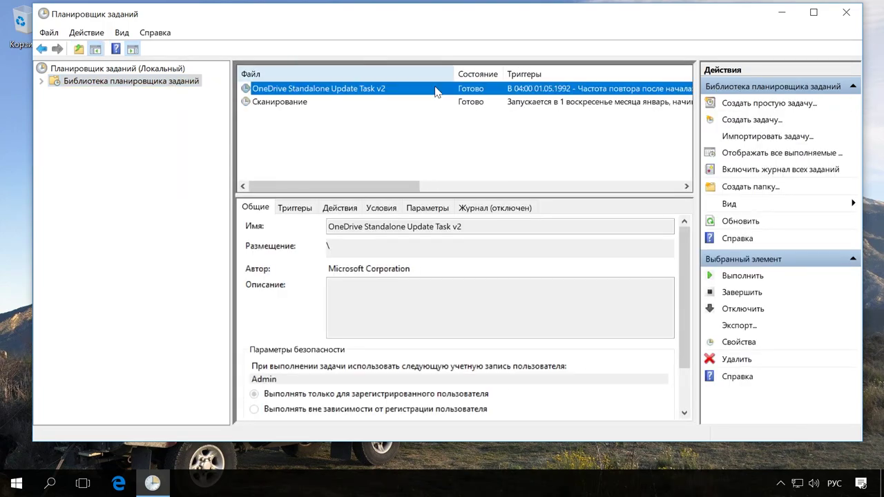
click(295, 103)
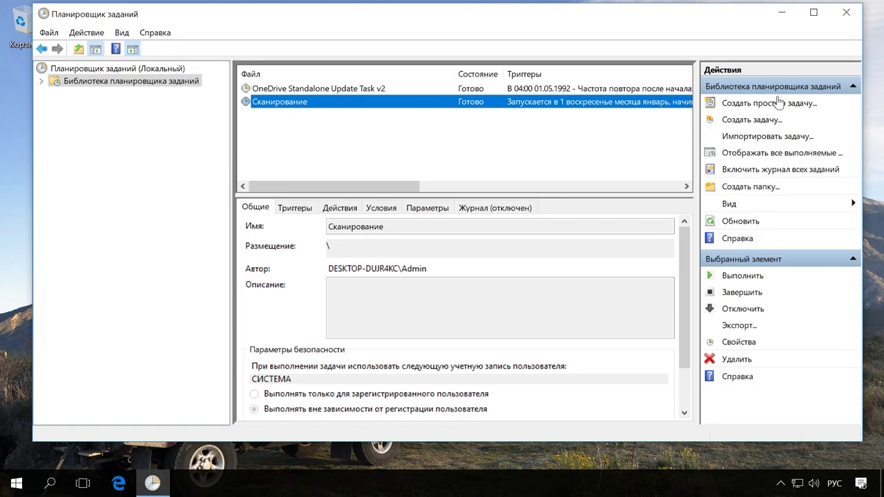
click(850, 12)
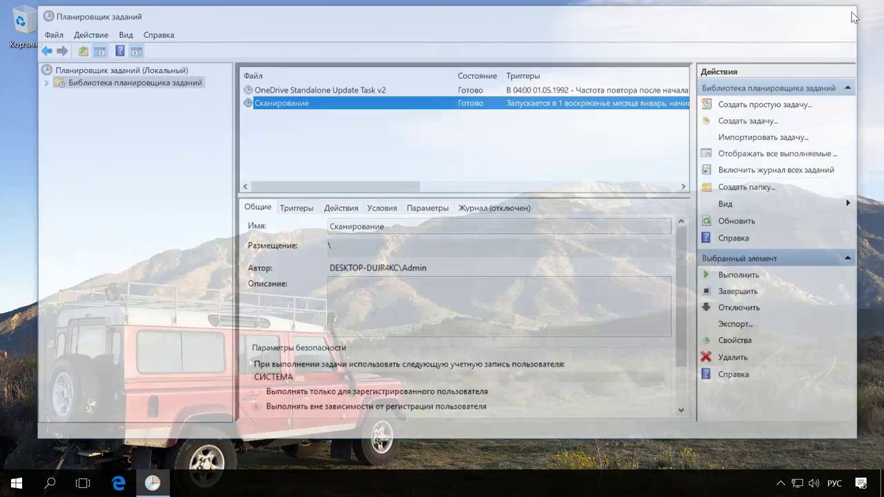